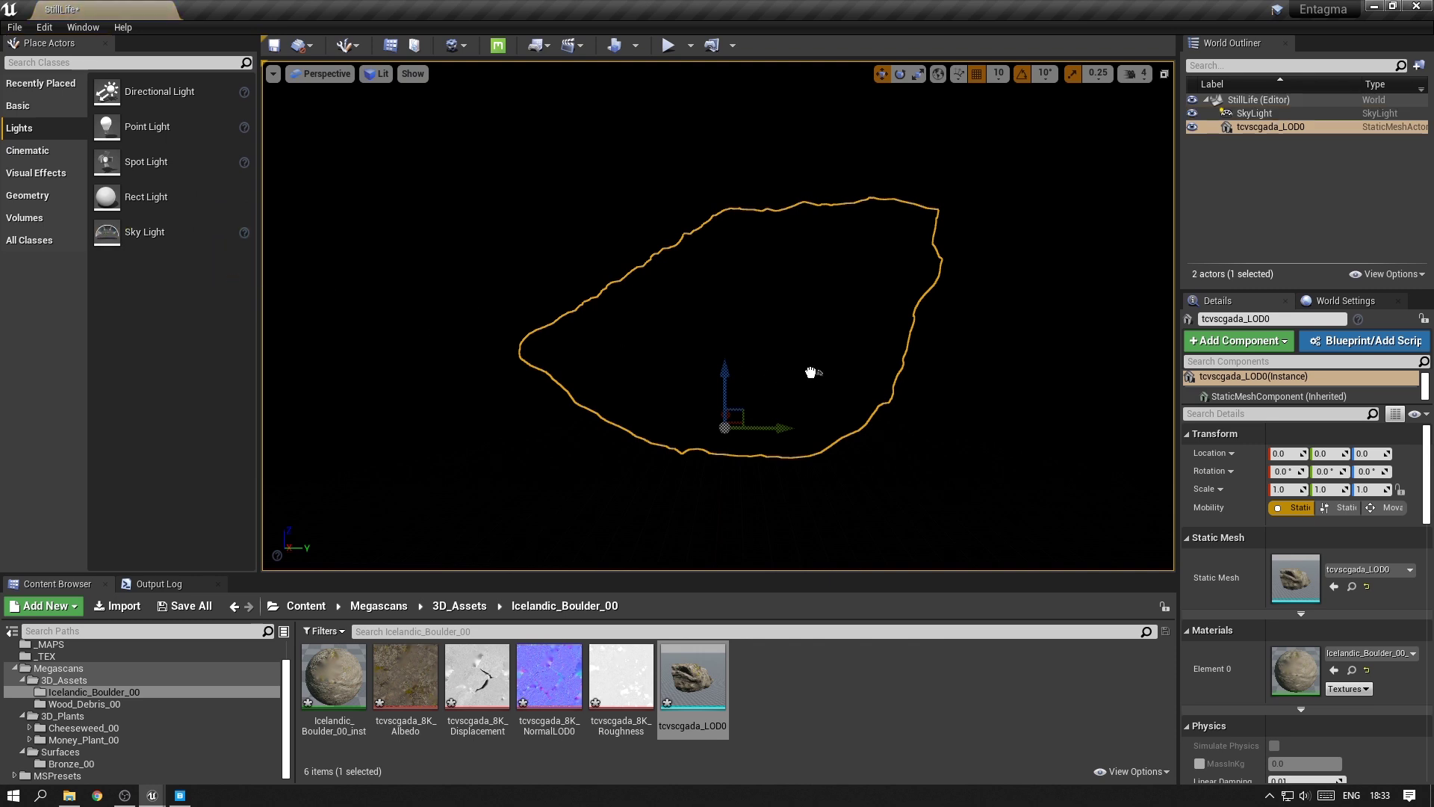
# - Zero the Sky Light's location so it sits at the origin
pyautogui.click(1298, 453)
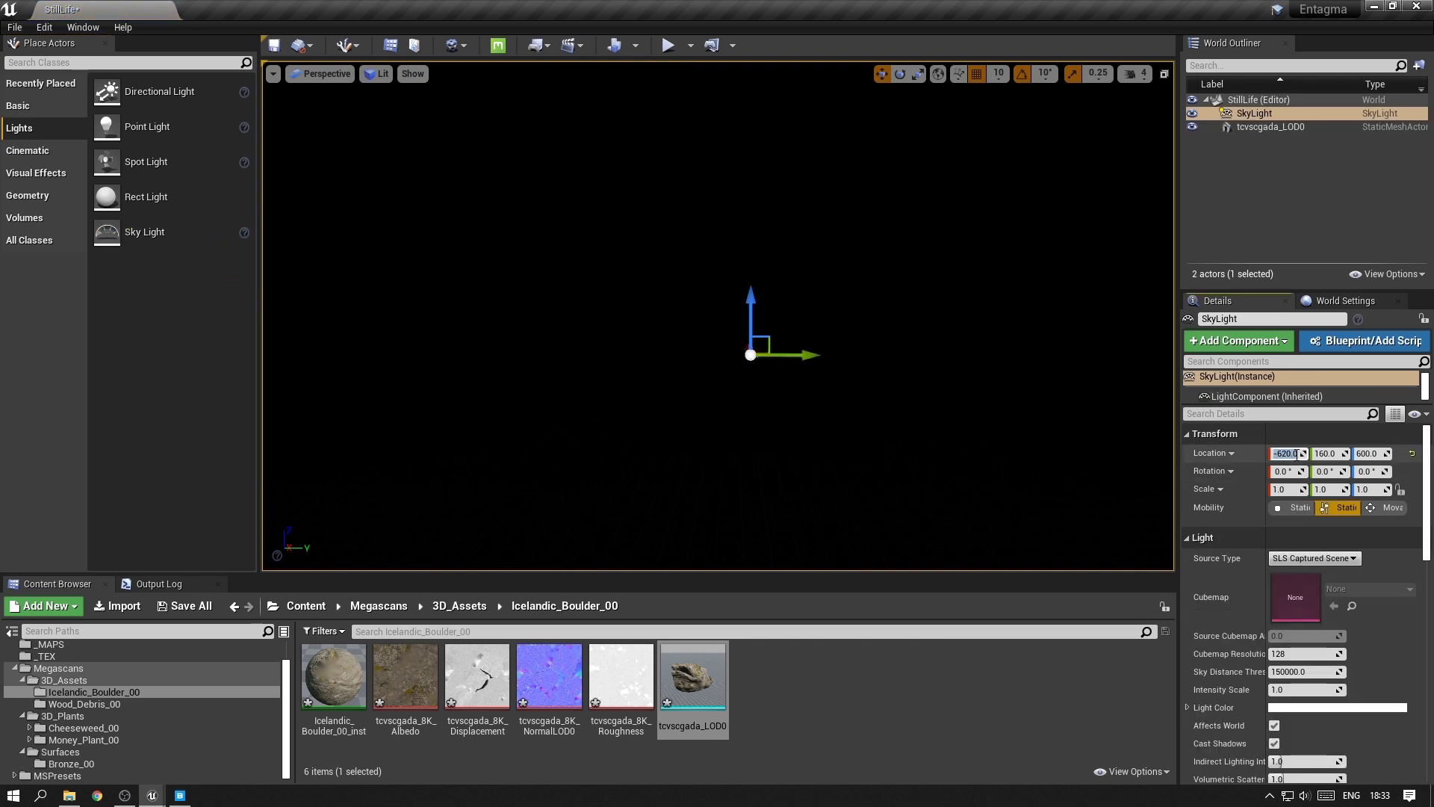
pyautogui.write('0')
pyautogui.press('Tab')
pyautogui.write('0')
pyautogui.press('Tab')
pyautogui.write('0')
pyautogui.press('Return')
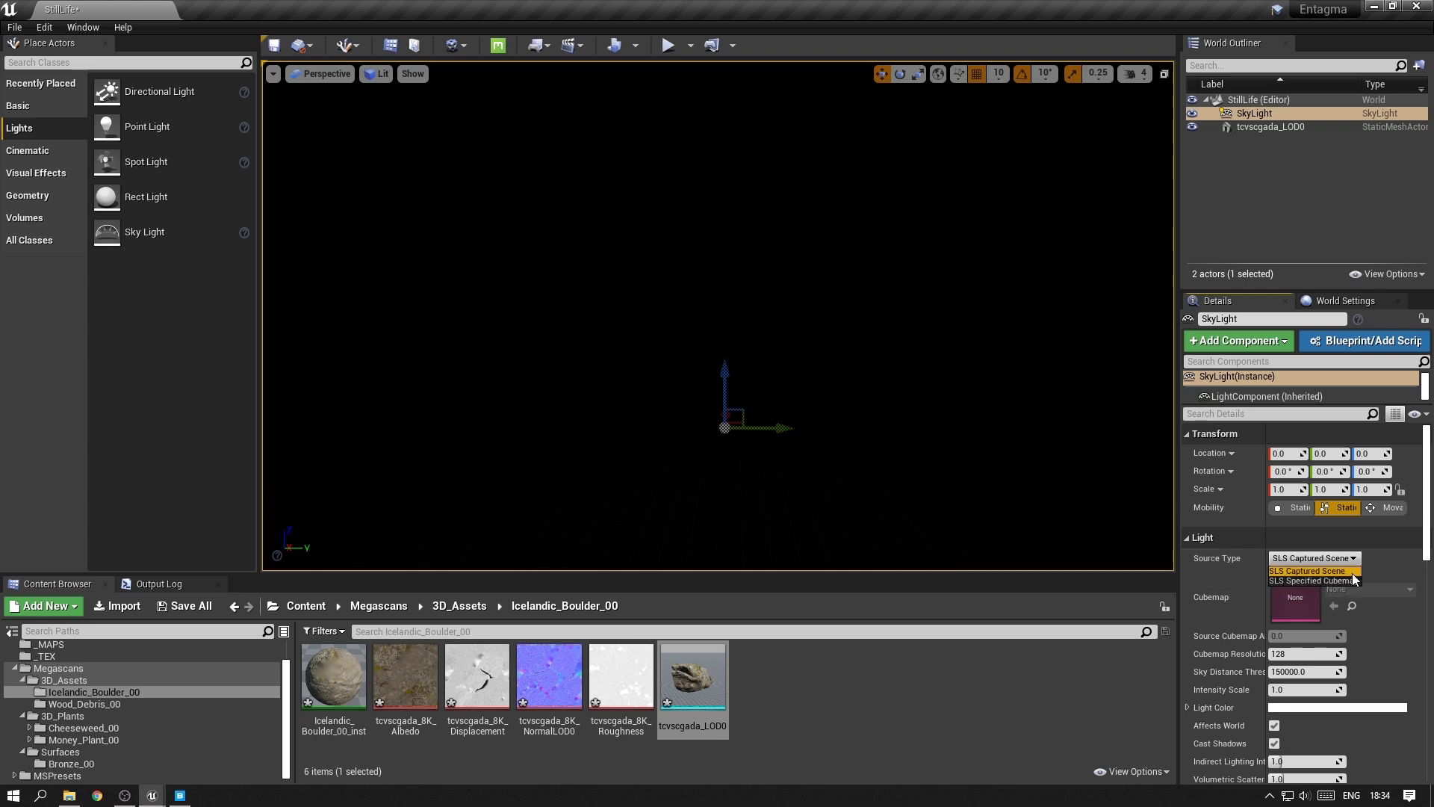
# - Set Source Type to SLS Specified Cubemap and assign the California_Desert_Small HDRI imported into _TEX
pyautogui.click(1313, 558)
pyautogui.click(1315, 588)
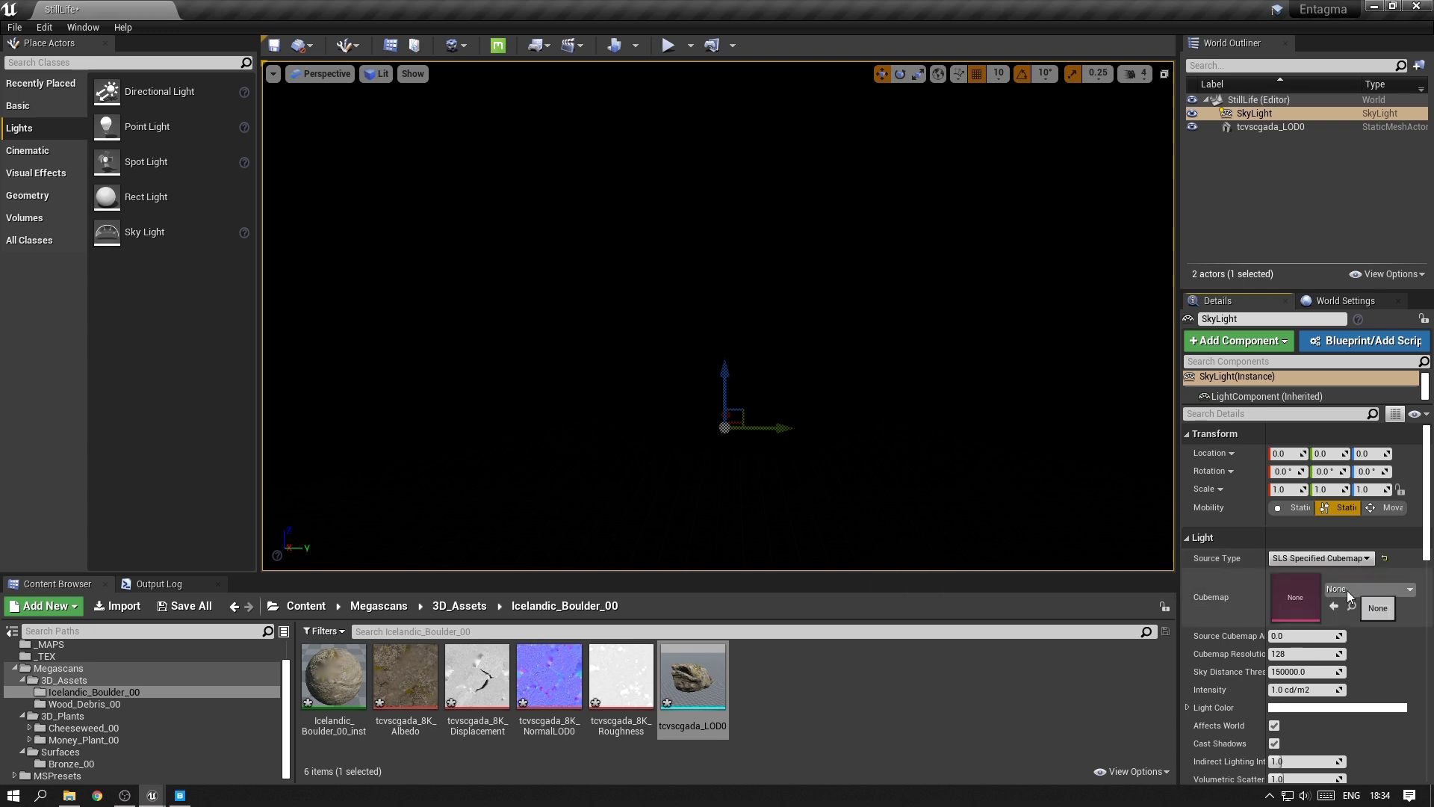
pyautogui.click(47, 656)
pyautogui.click(117, 606)
pyautogui.scroll(5, 277, 493)
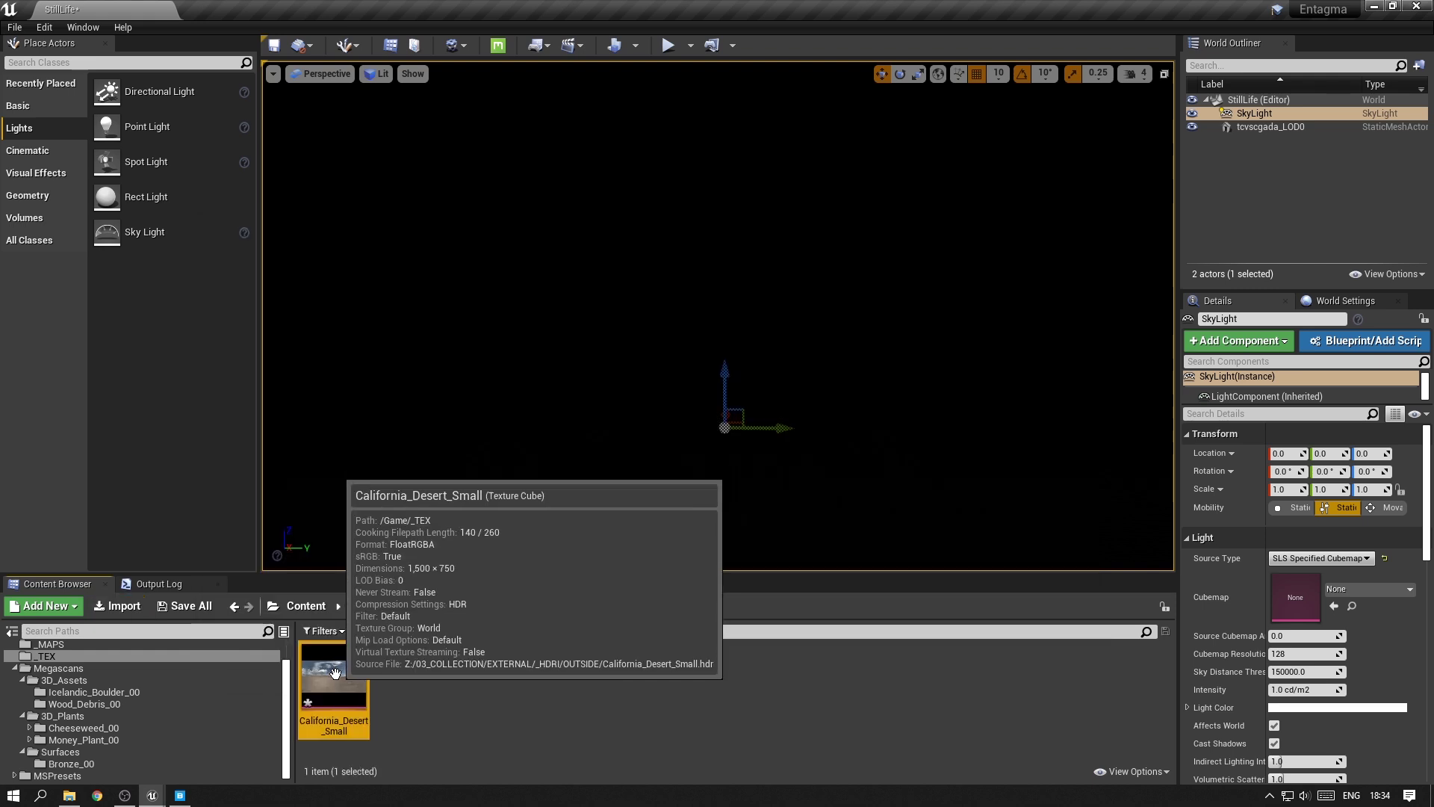
pyautogui.moveTo(335, 663); pyautogui.dragTo(1306, 609)
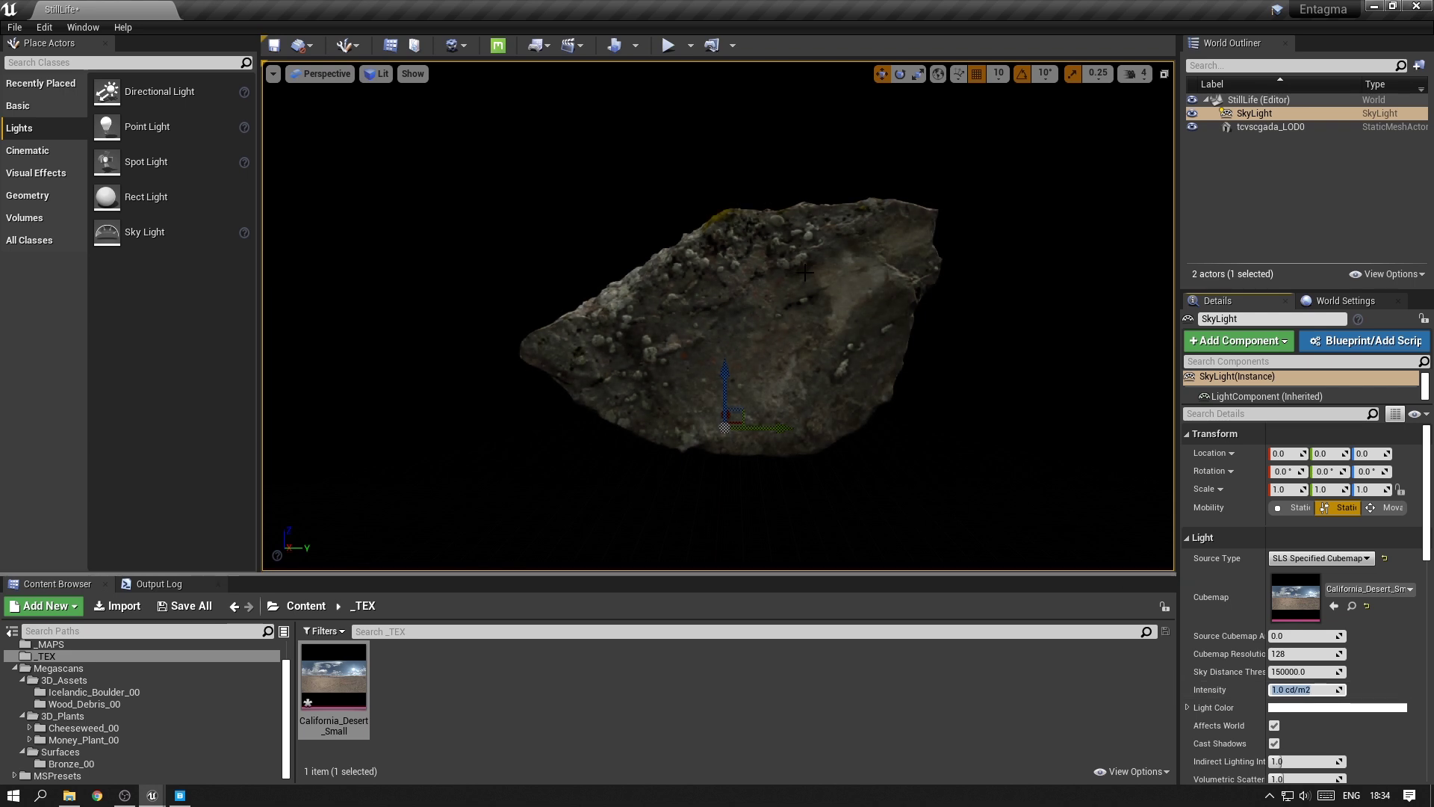
pyautogui.click(1268, 205)
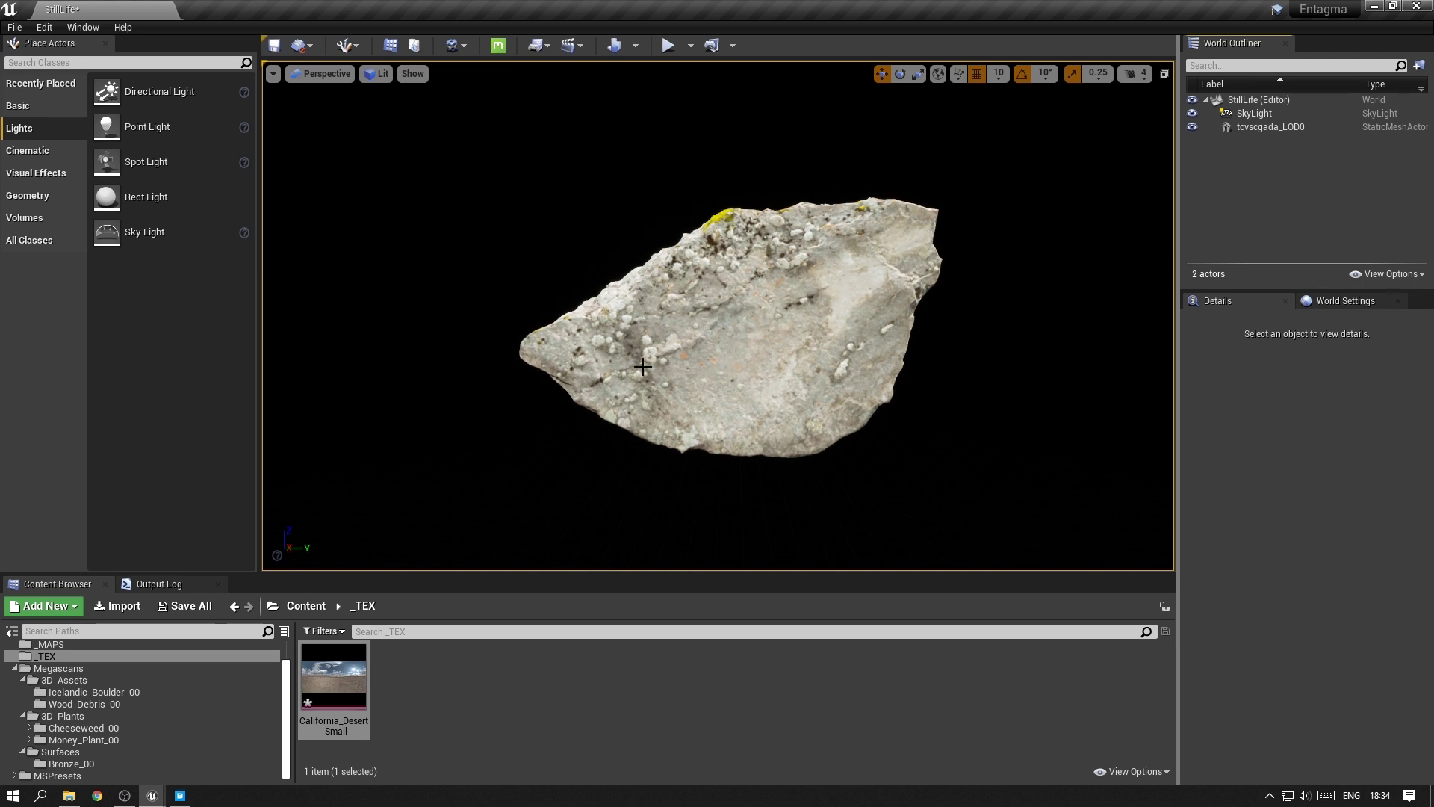
pyautogui.click(761, 416)
pyautogui.click(1008, 257)
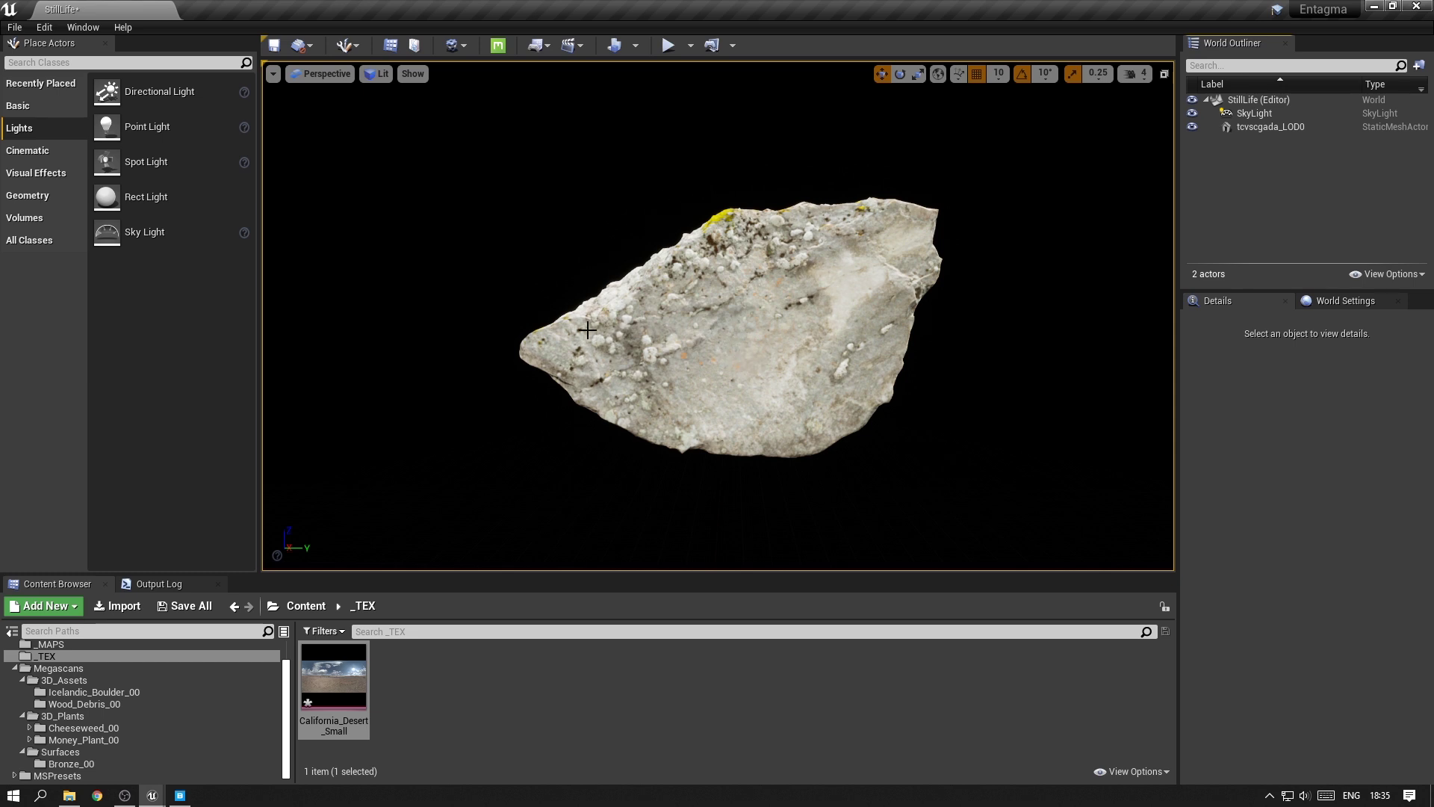
# - Place a Post Process Volume from the Volumes list into the level
pyautogui.click(30, 219)
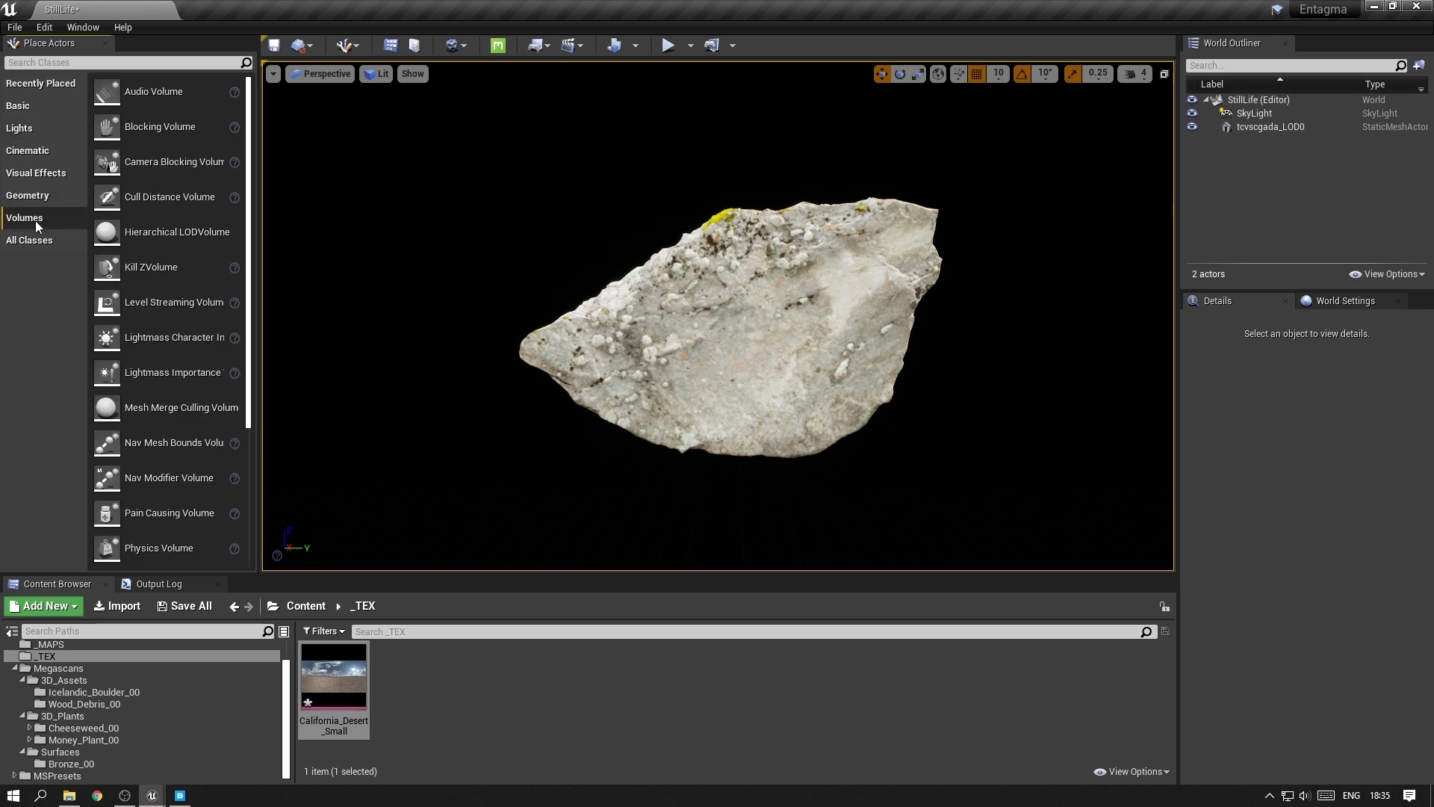
pyautogui.scroll(-5, 194, 298)
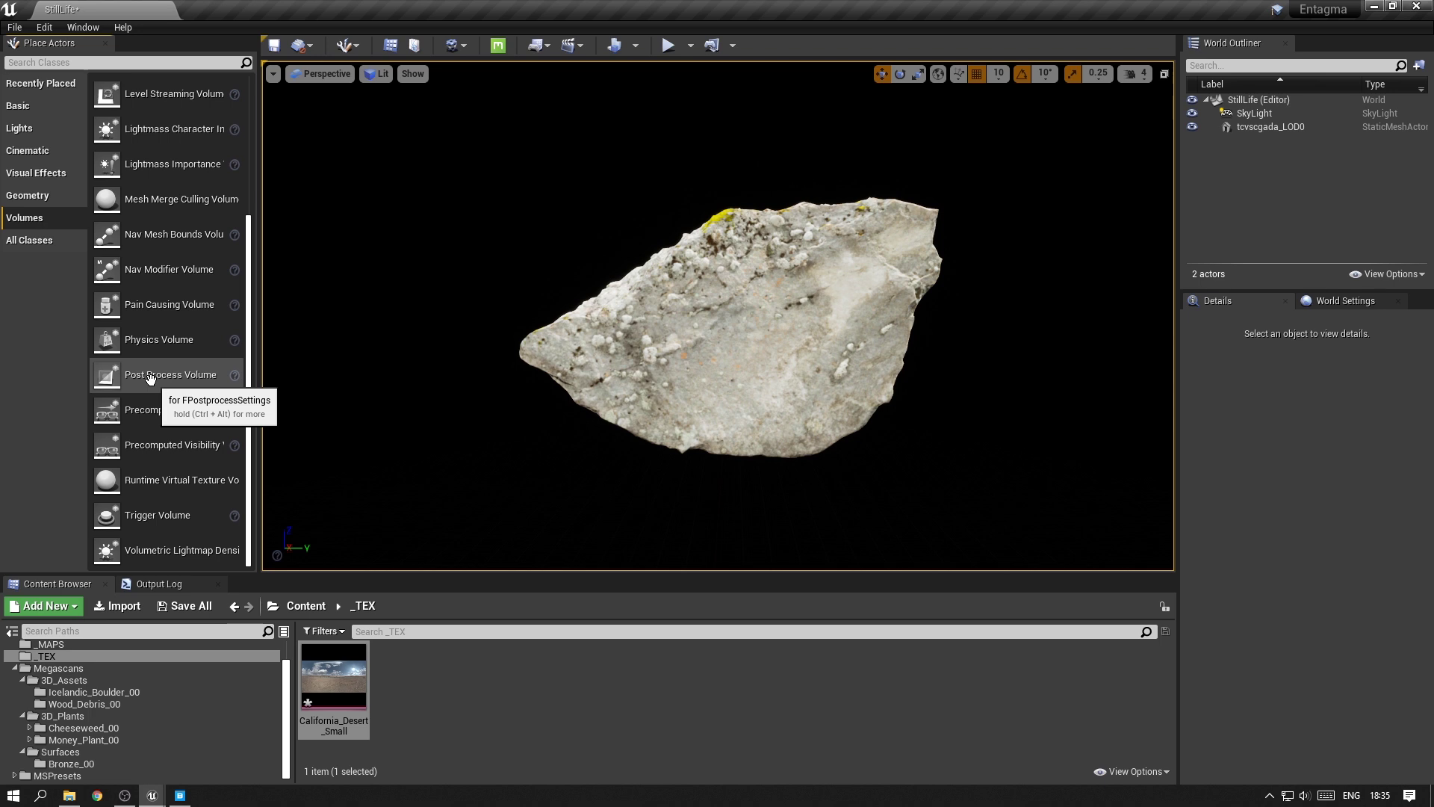
pyautogui.moveTo(150, 377); pyautogui.dragTo(749, 383)
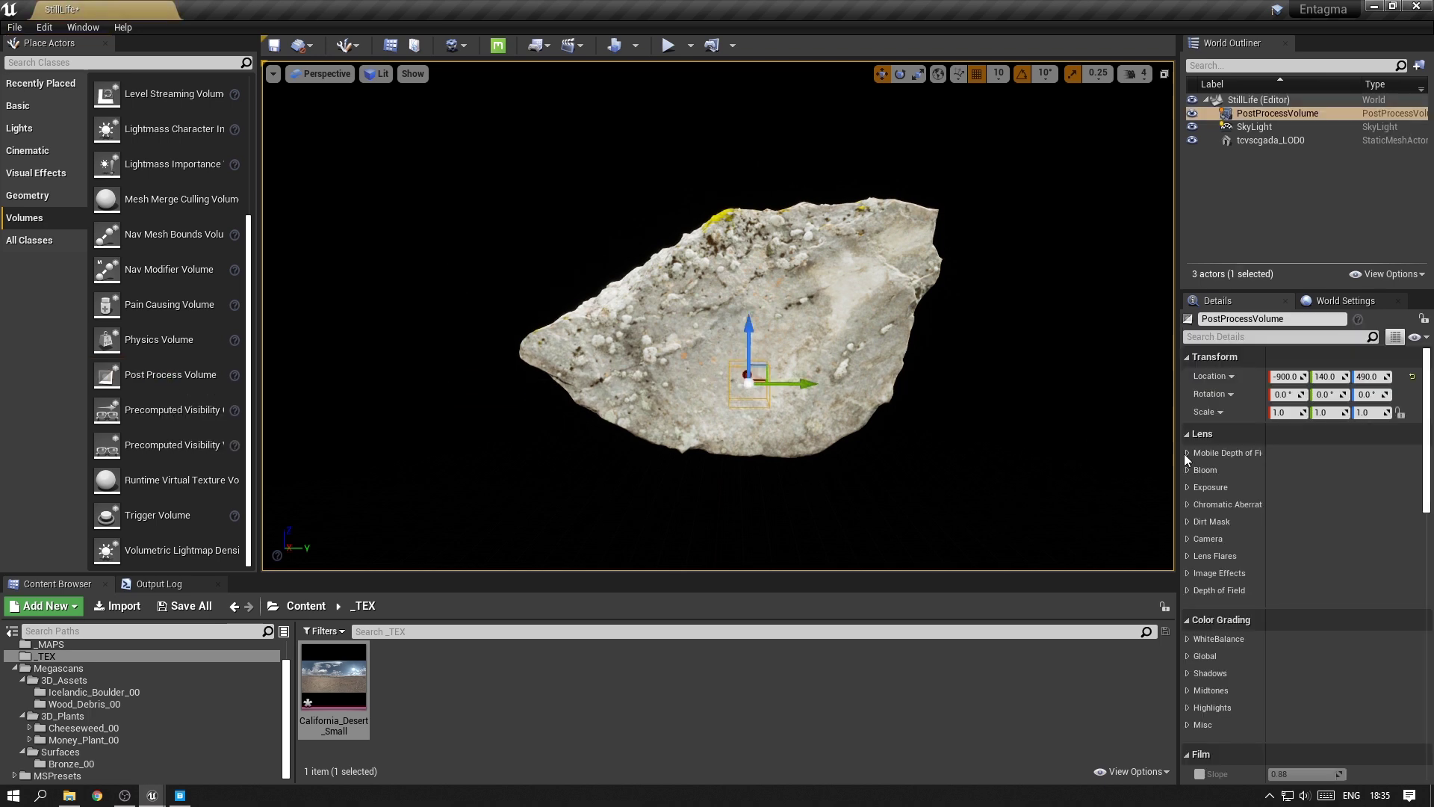
# - Zero the volume's location, lower it below the boulder, and enable Infinite Extent (Unbound)
pyautogui.click(1290, 377)
pyautogui.write('0')
pyautogui.press('Tab')
pyautogui.write('0')
pyautogui.press('Tab')
pyautogui.write('0')
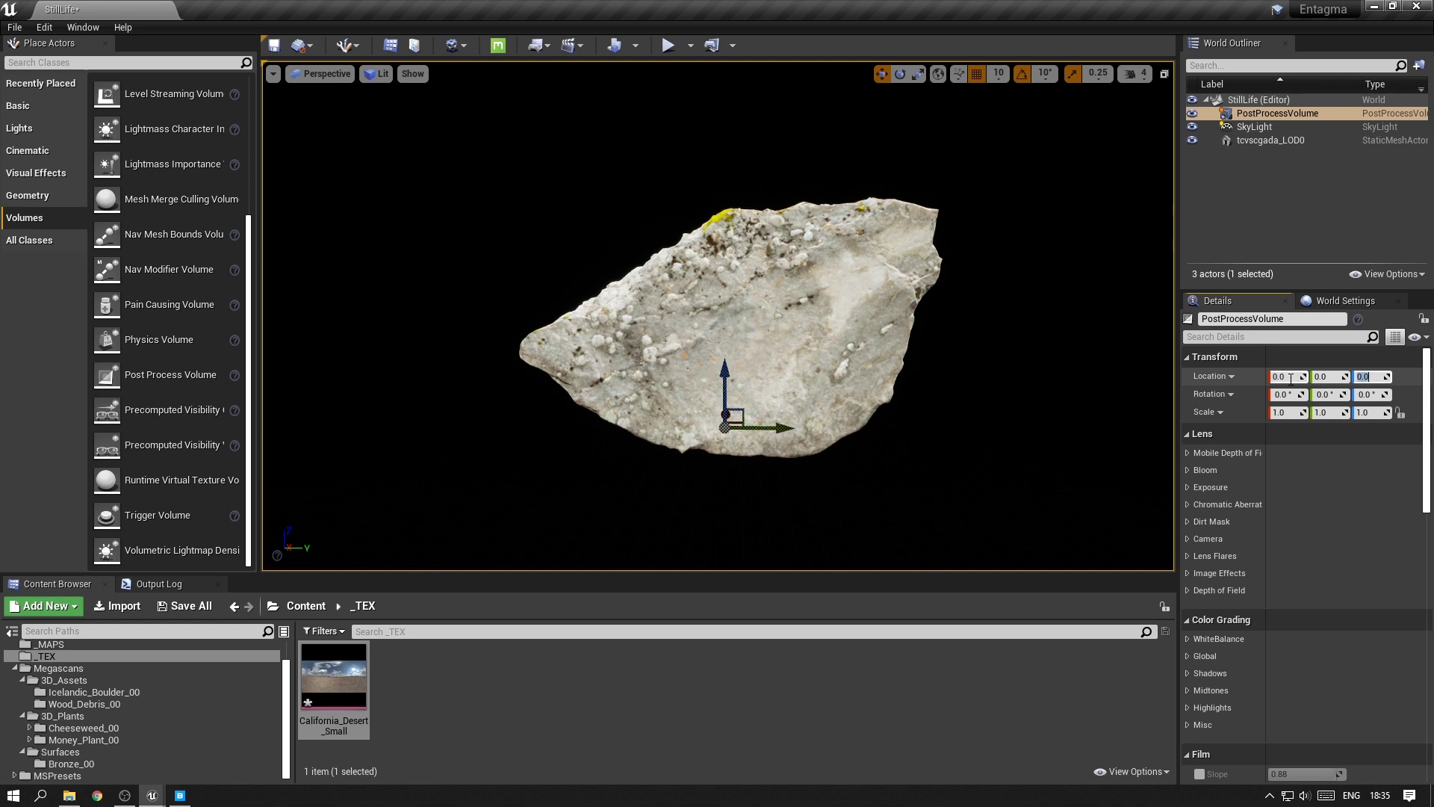
pyautogui.click(1270, 113)
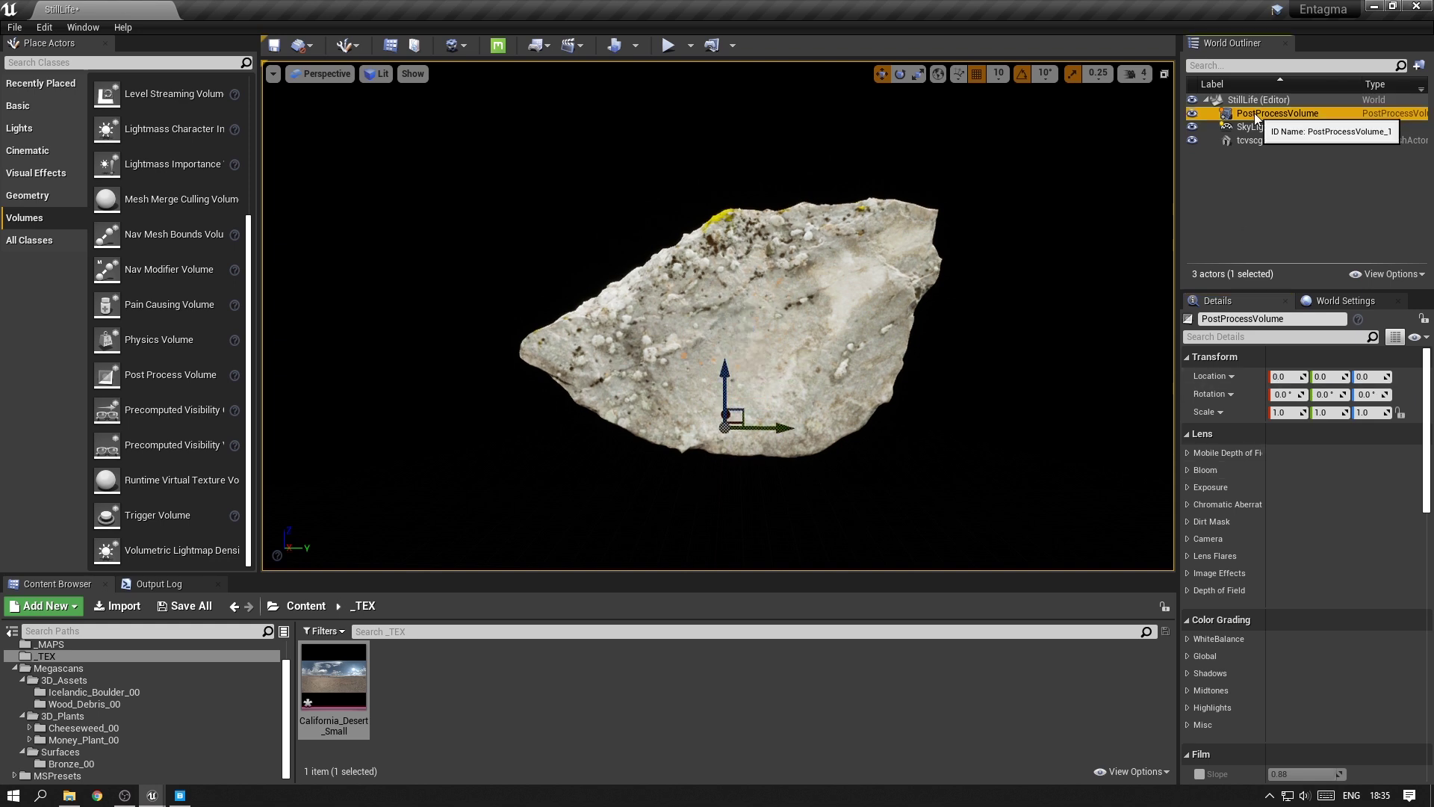
pyautogui.moveTo(724, 384); pyautogui.dragTo(734, 447)
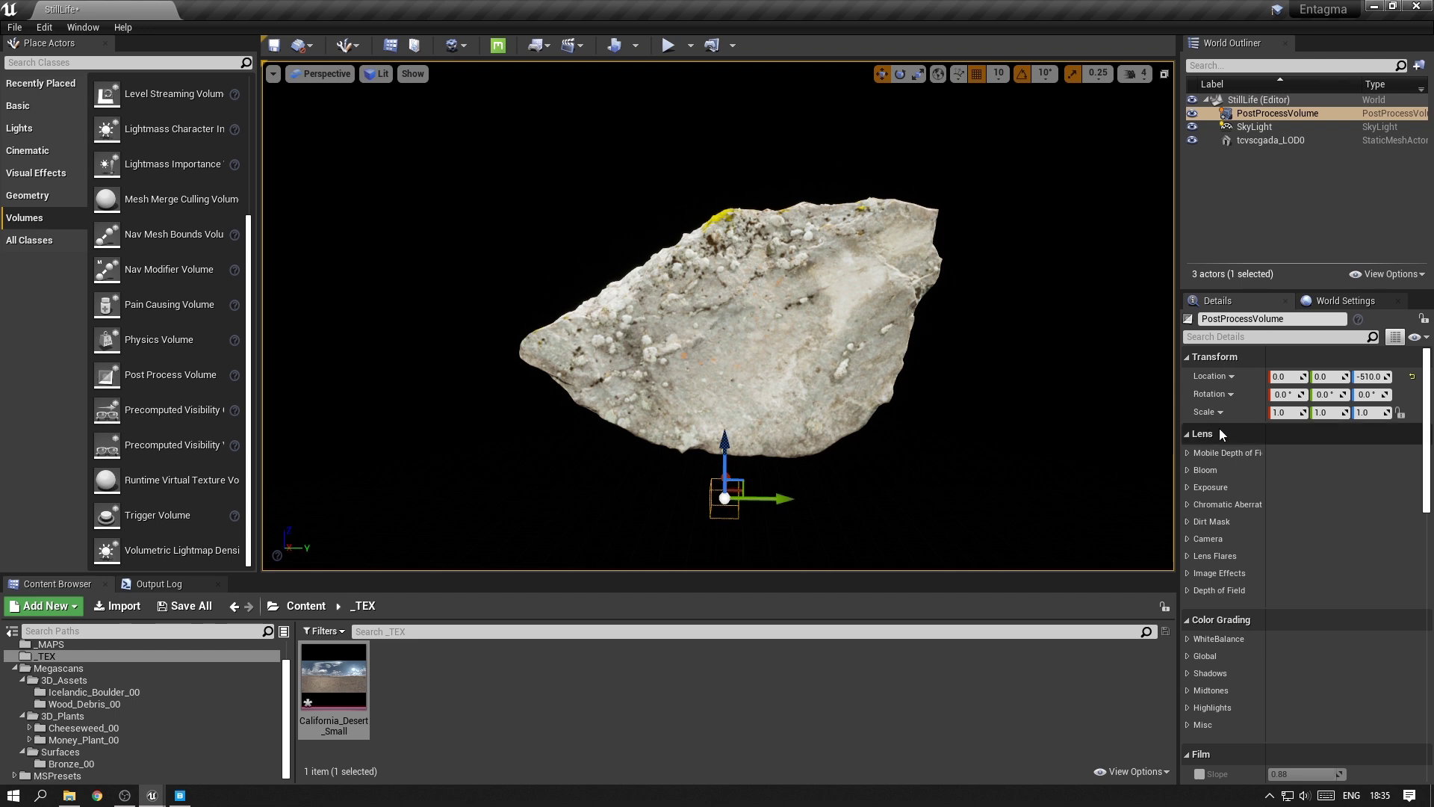
pyautogui.scroll(-15, 1299, 474)
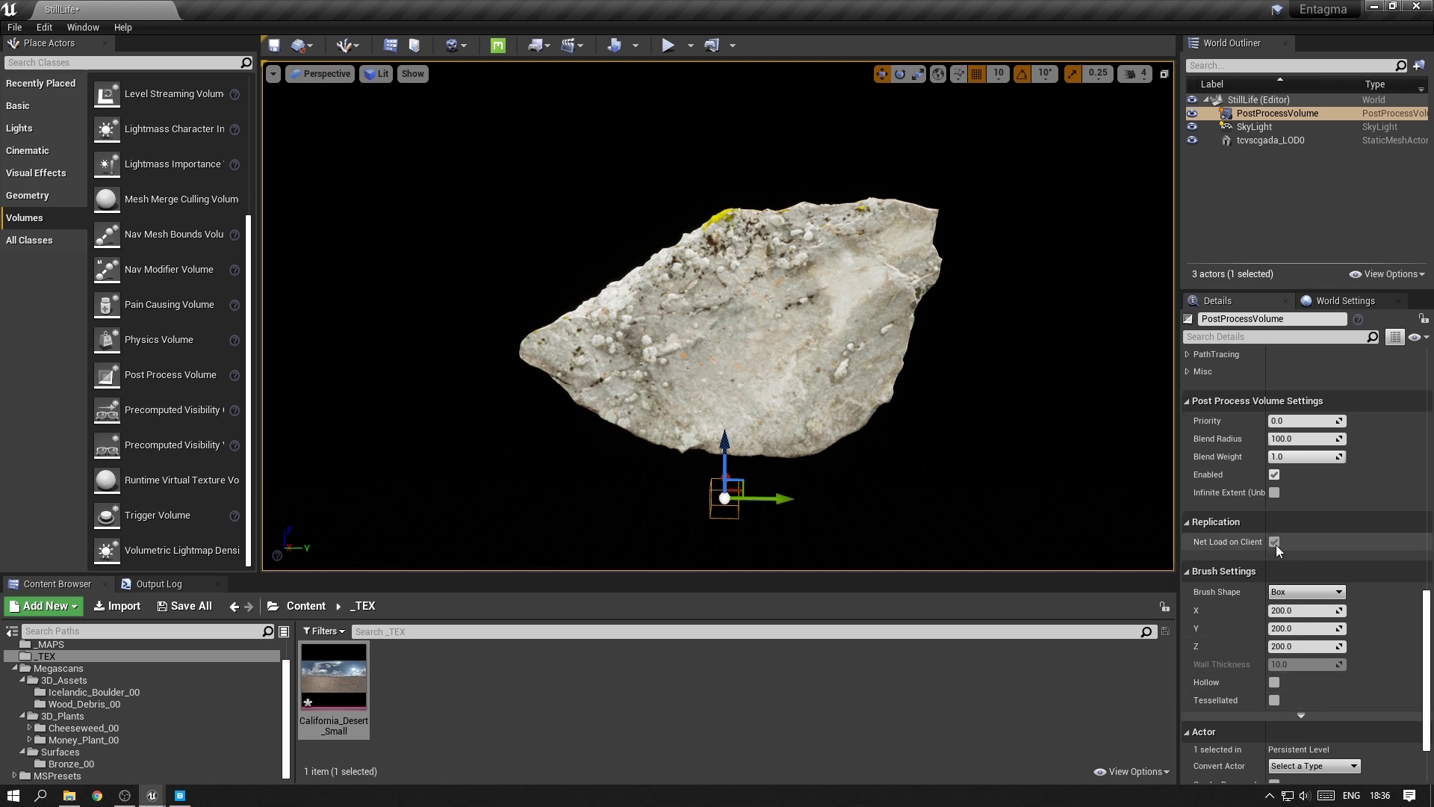
pyautogui.click(1274, 494)
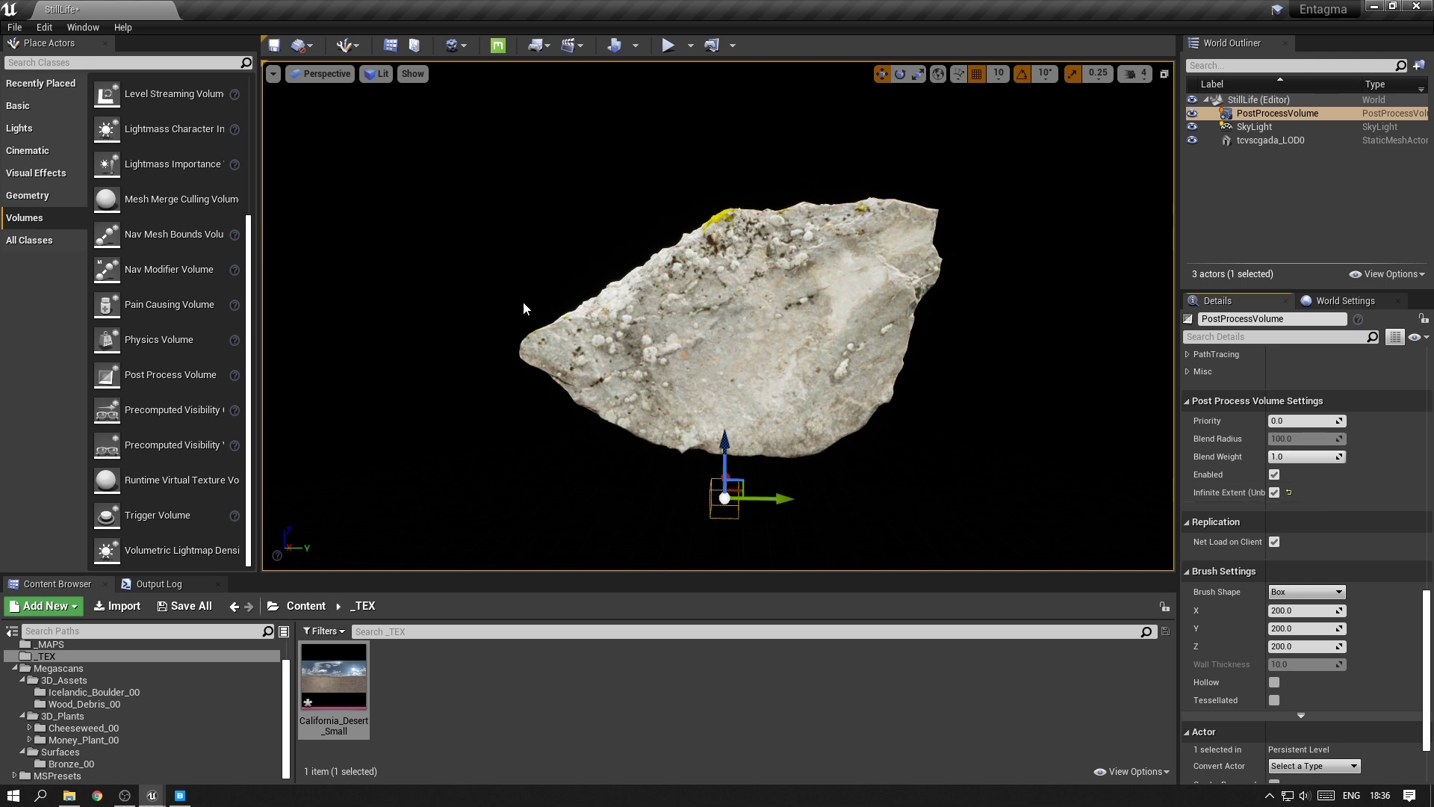
# - Under Lens > Exposure, enable Metering Mode, Min and Max Brightness overrides, setting both brightnesses to 1.0
pyautogui.scroll(10, 1225, 419)
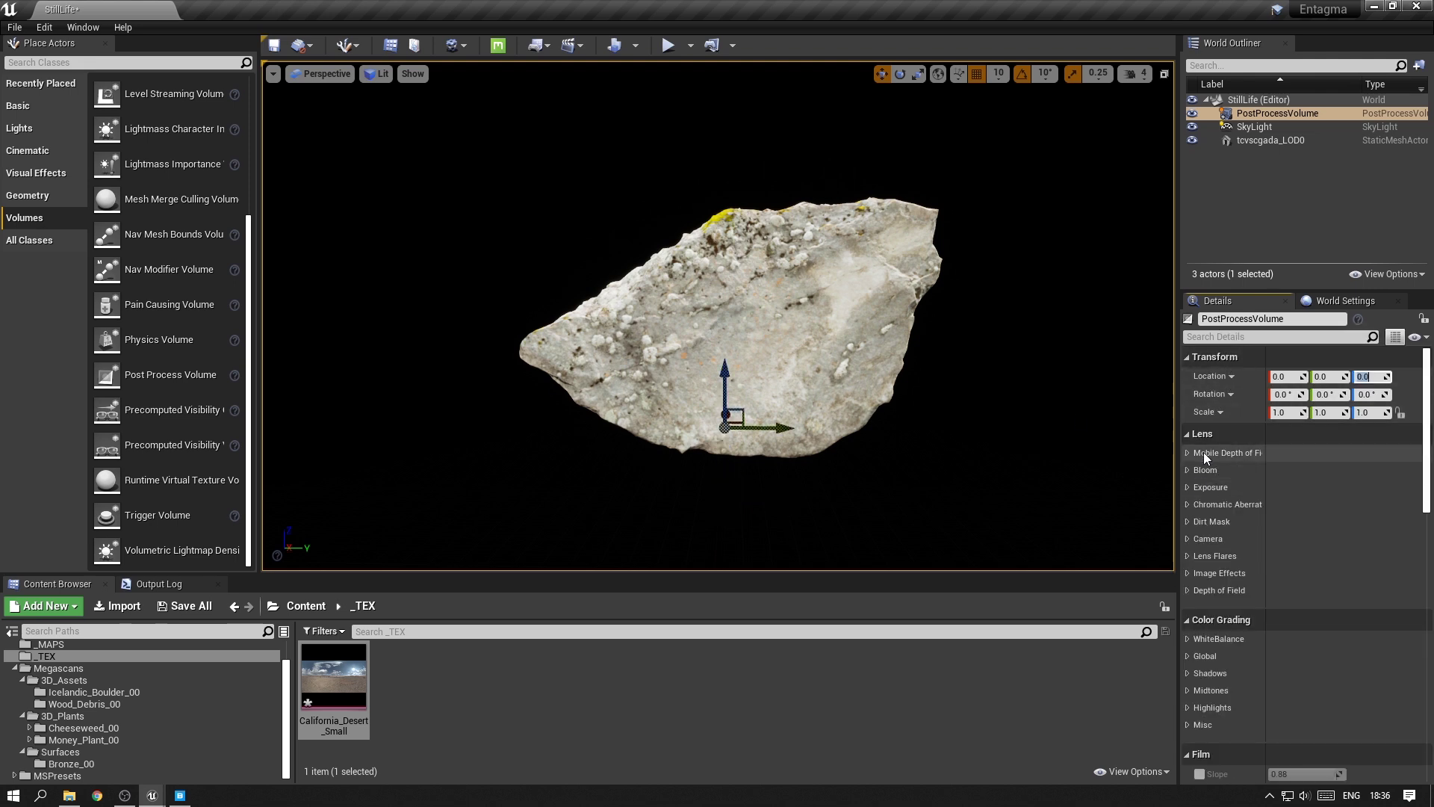
pyautogui.click(1188, 489)
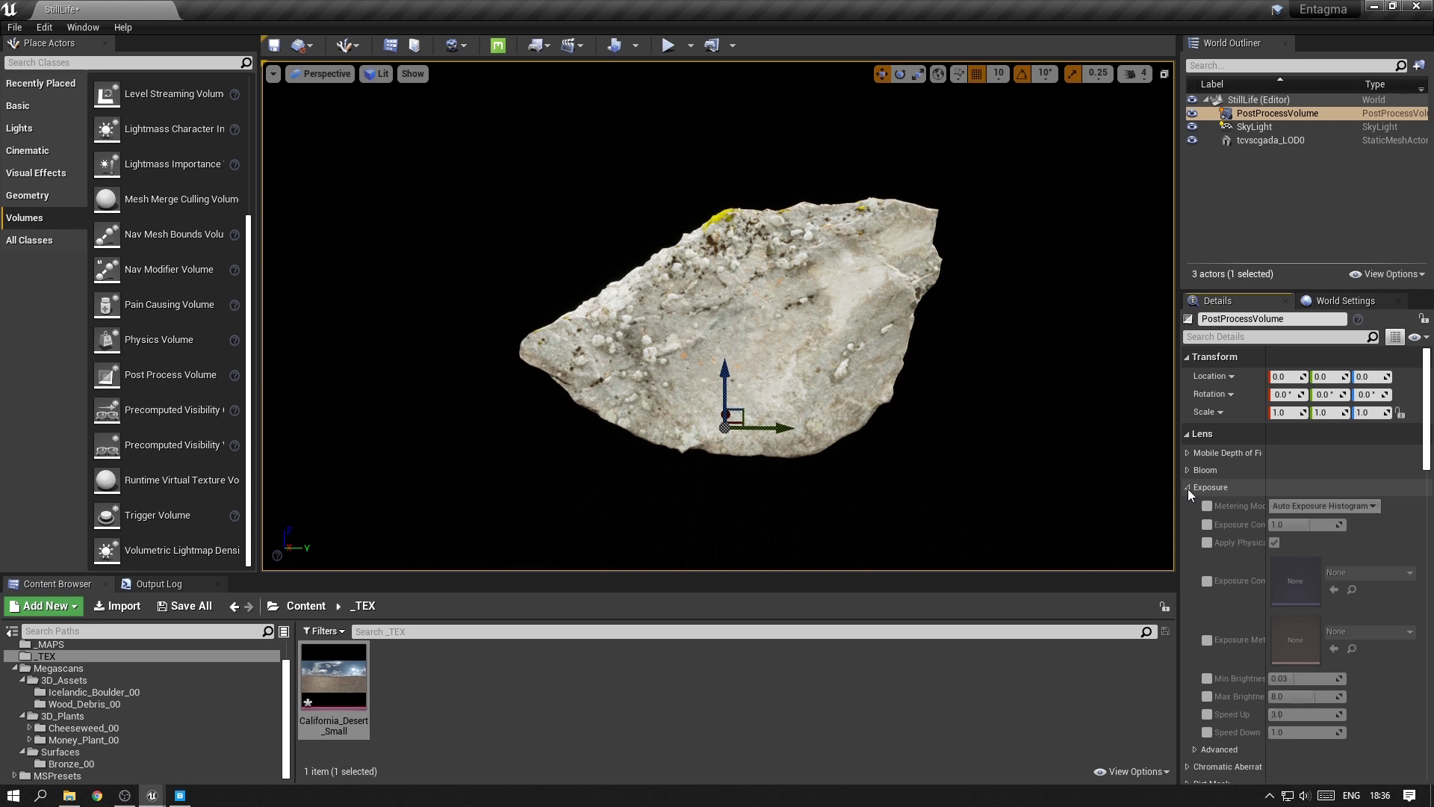
pyautogui.click(1208, 506)
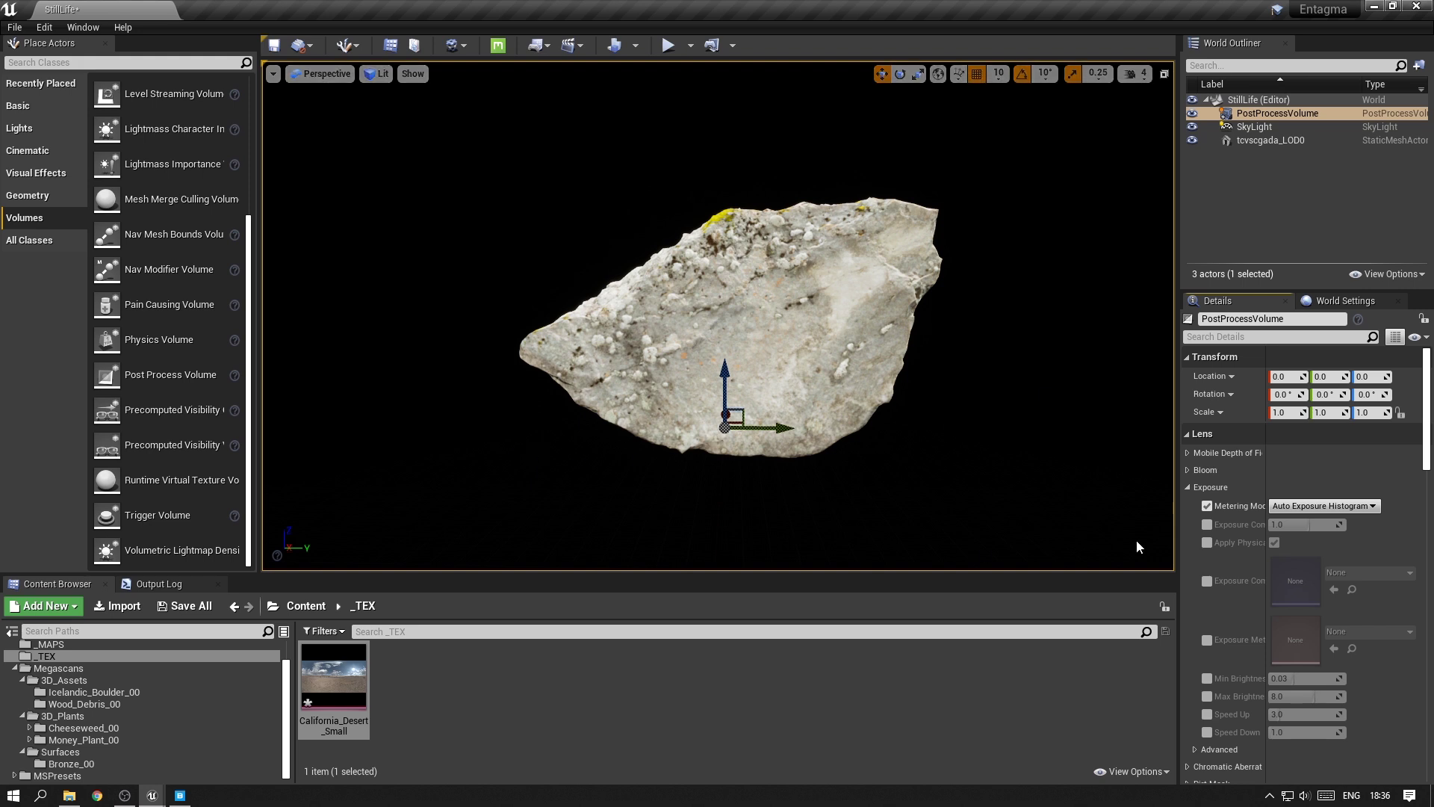
pyautogui.click(1206, 679)
pyautogui.click(1206, 696)
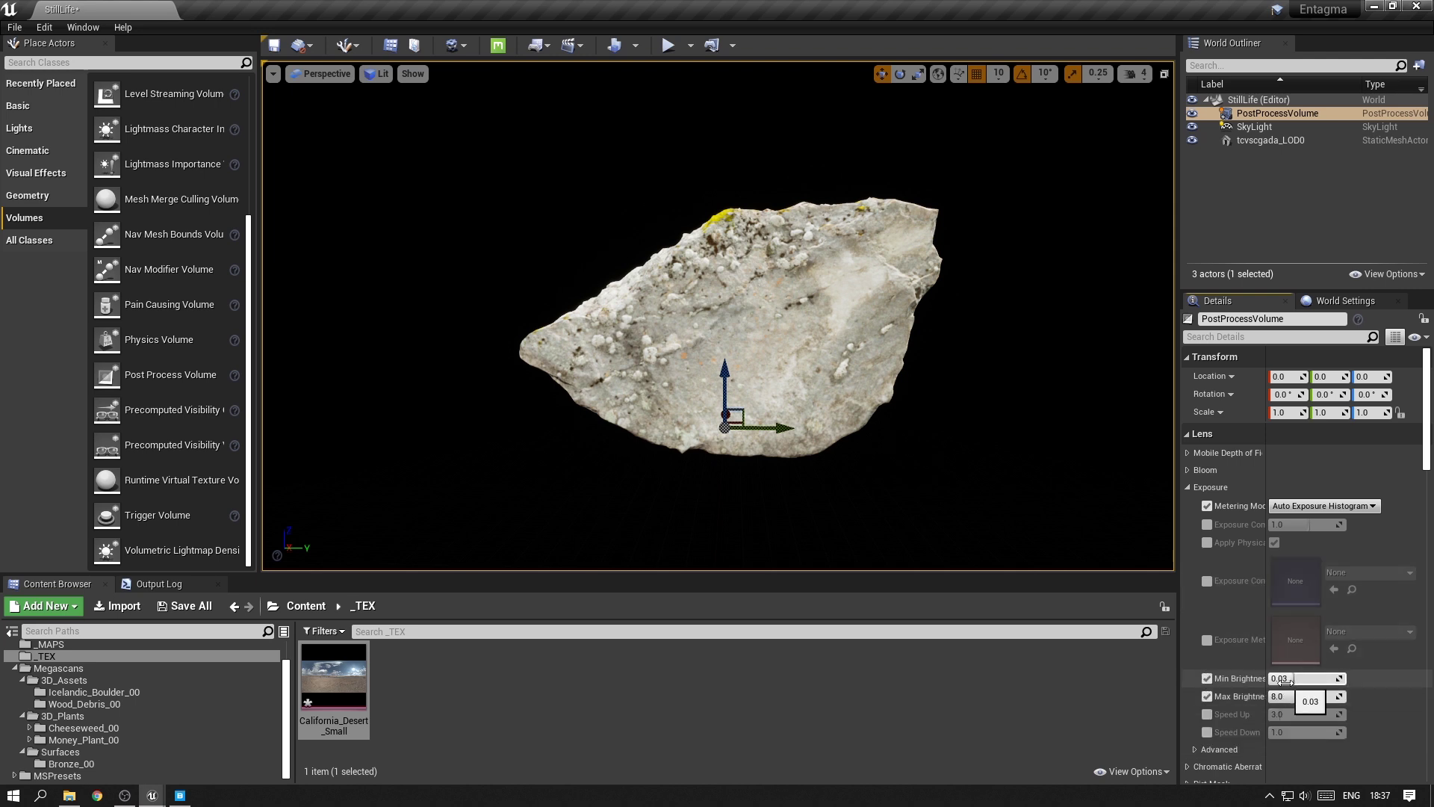
pyautogui.click(1282, 679)
pyautogui.write('1')
pyautogui.press('Return')
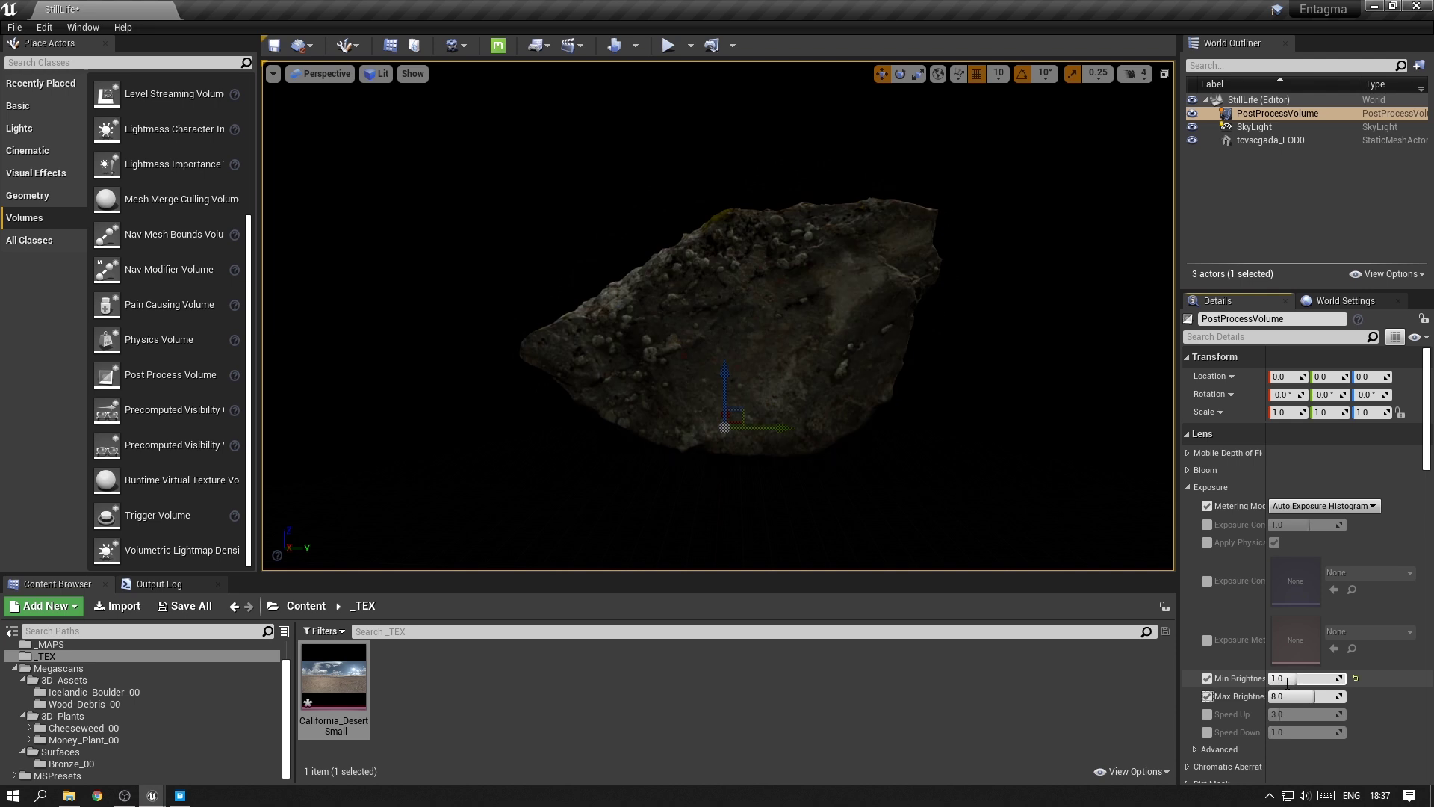
pyautogui.click(1292, 696)
pyautogui.write('1')
pyautogui.press('Return')
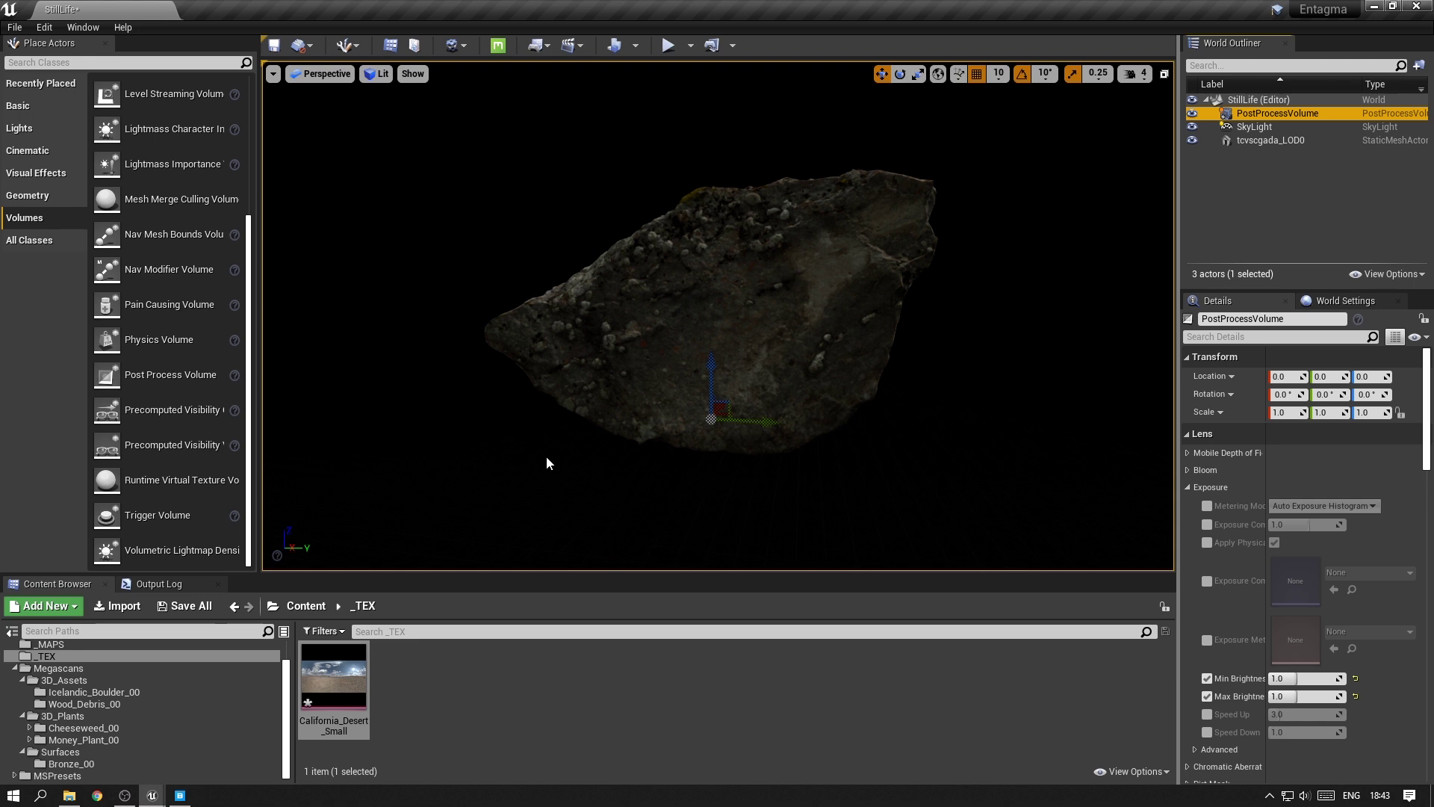
pyautogui.click(1189, 488)
pyautogui.click(1188, 469)
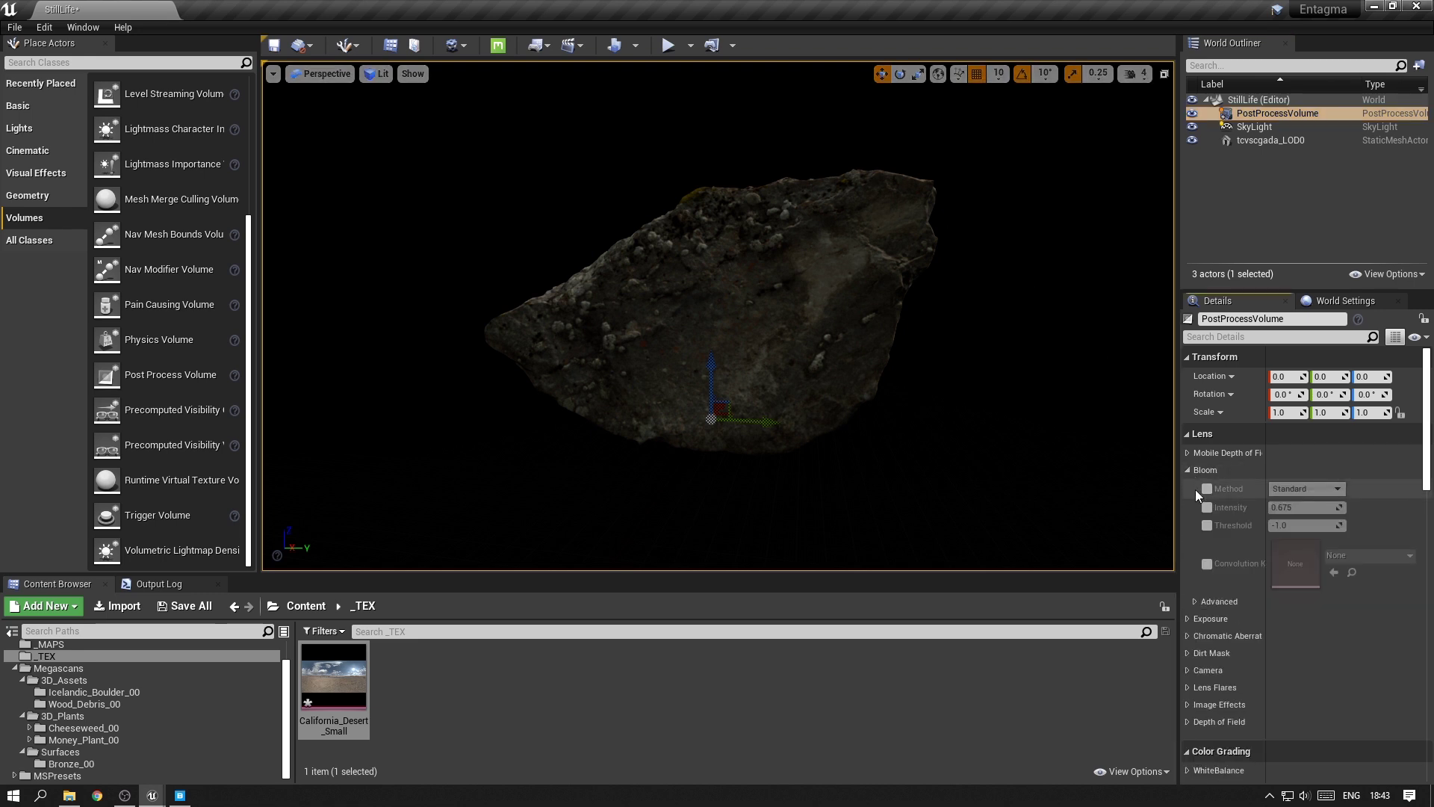
pyautogui.click(1207, 470)
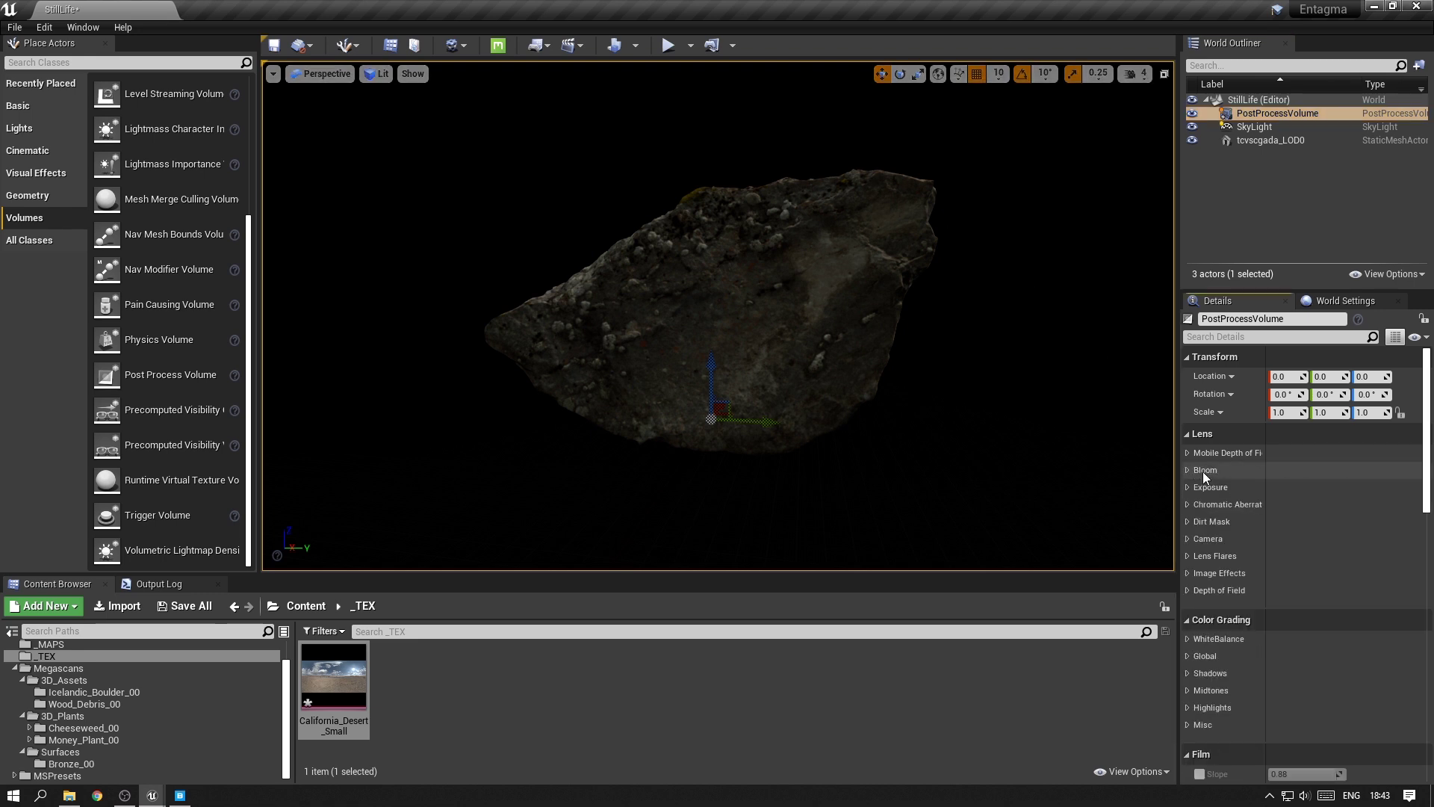
pyautogui.click(1187, 557)
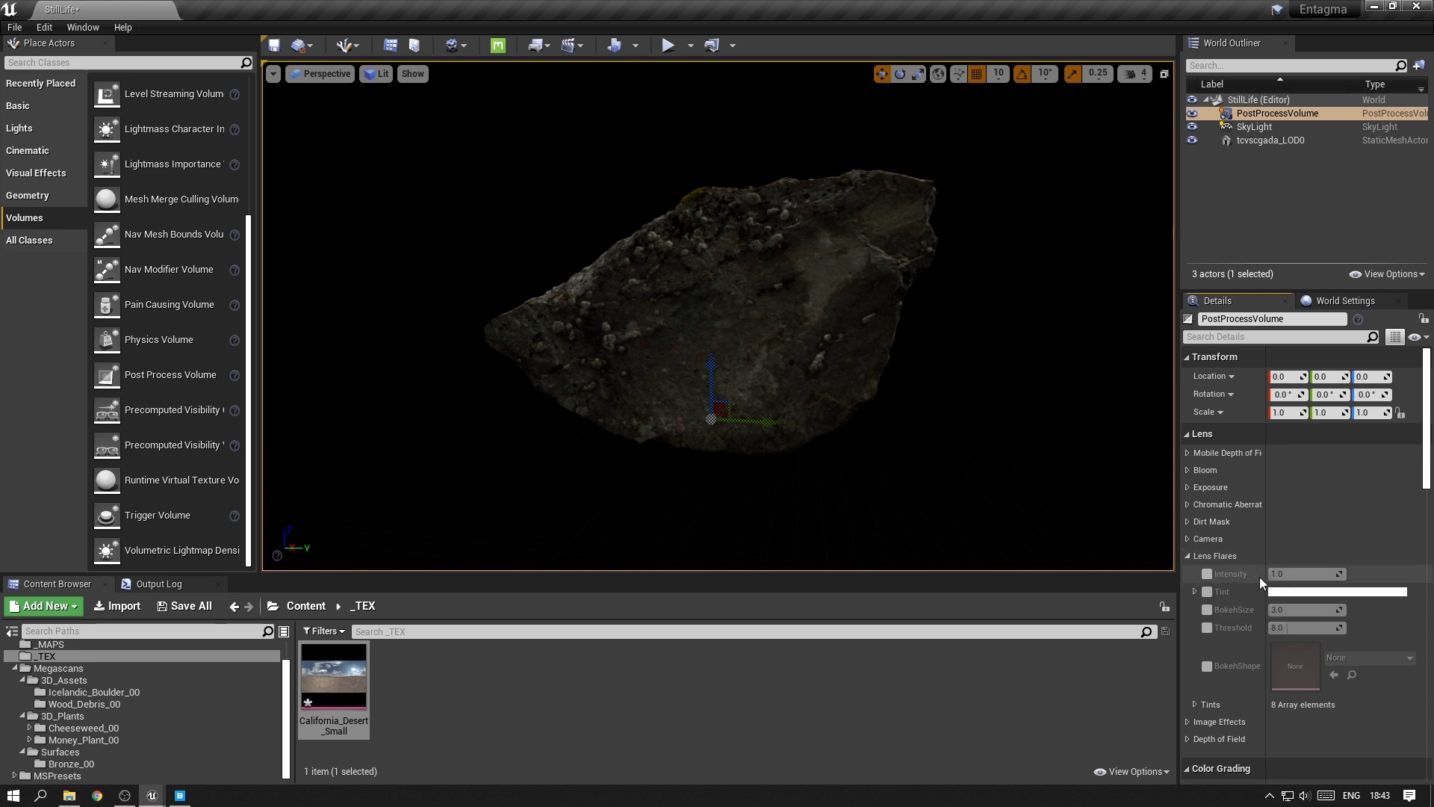
pyautogui.click(1203, 562)
pyautogui.scroll(-3, 1226, 538)
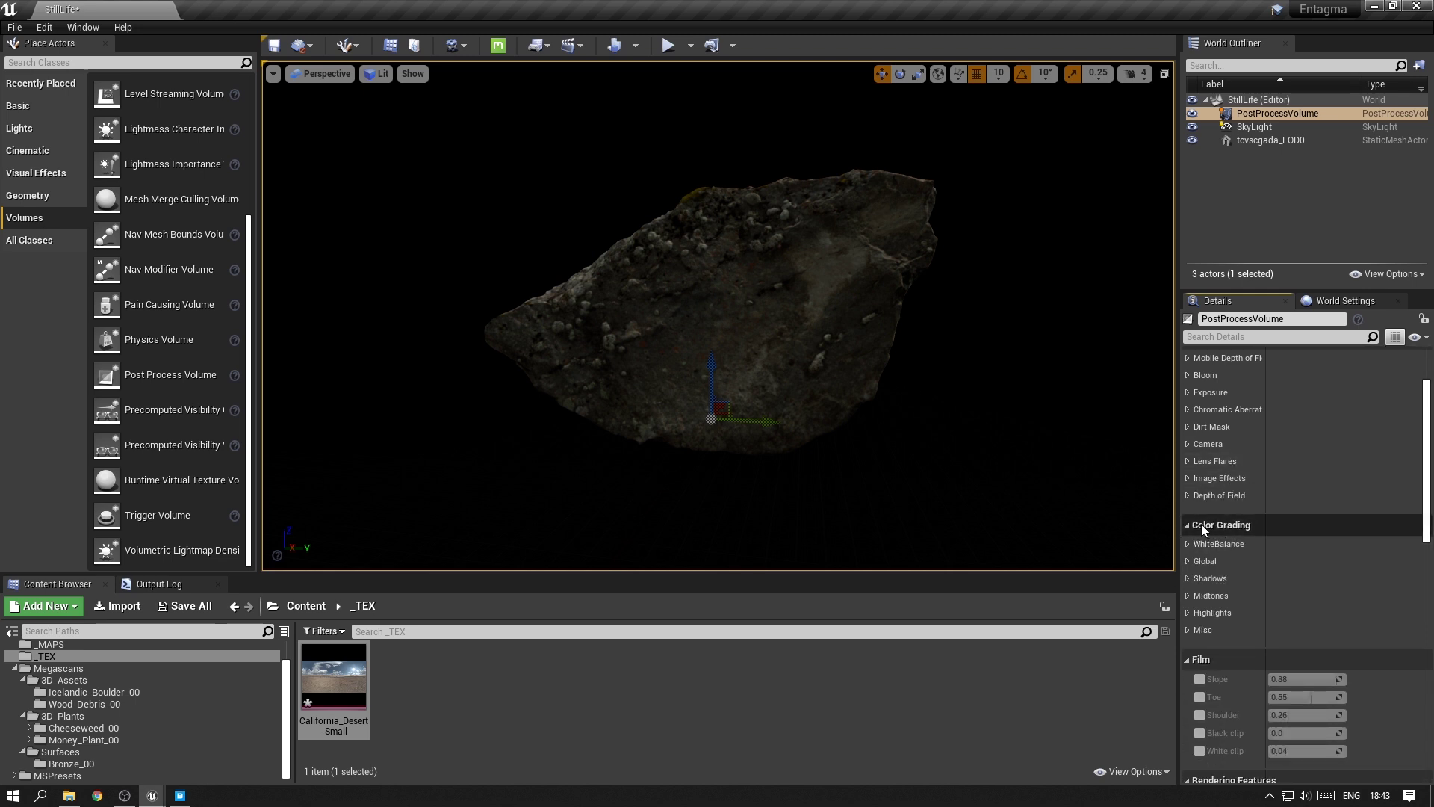
pyautogui.click(1191, 629)
pyautogui.scroll(-2, 1210, 612)
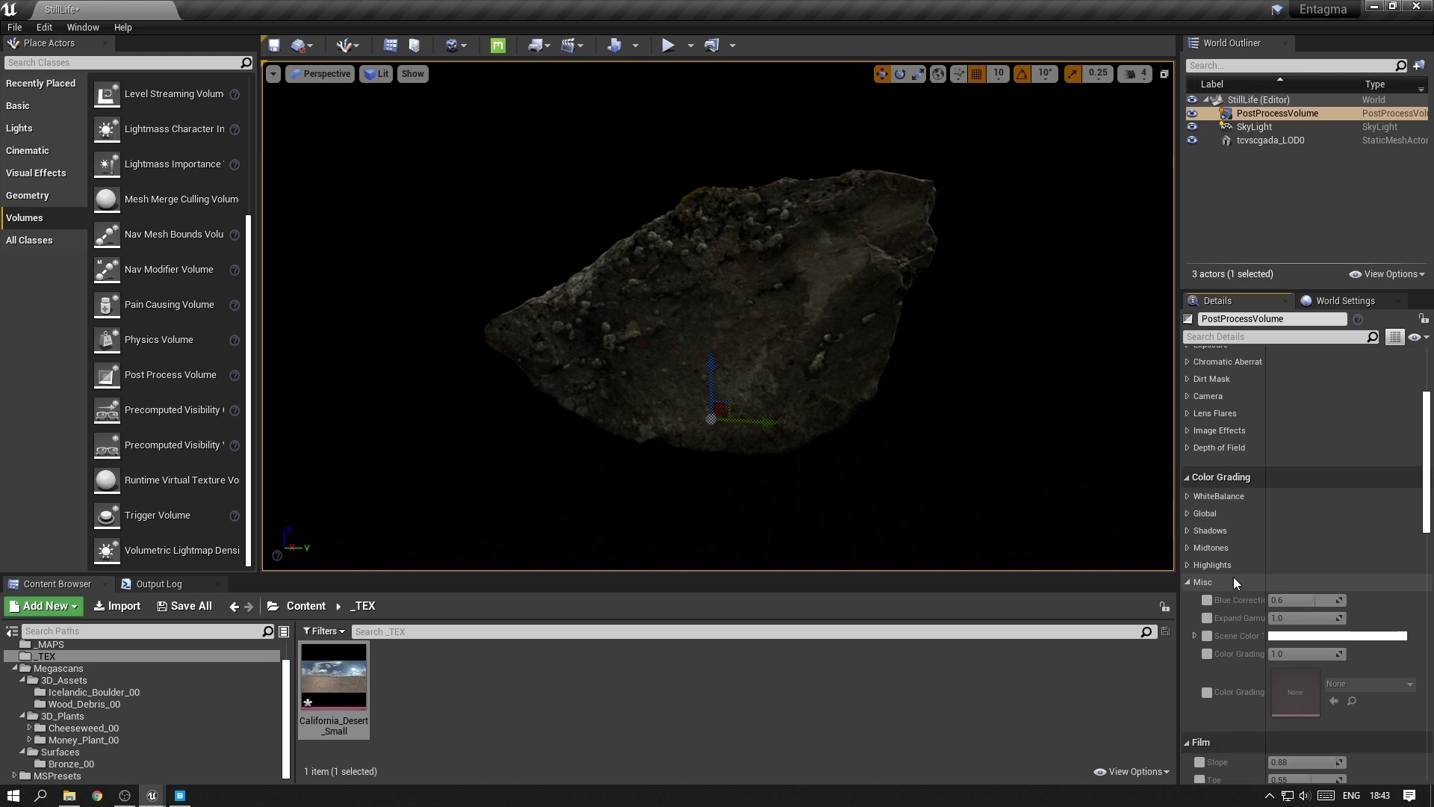
pyautogui.scroll(-10, 1255, 538)
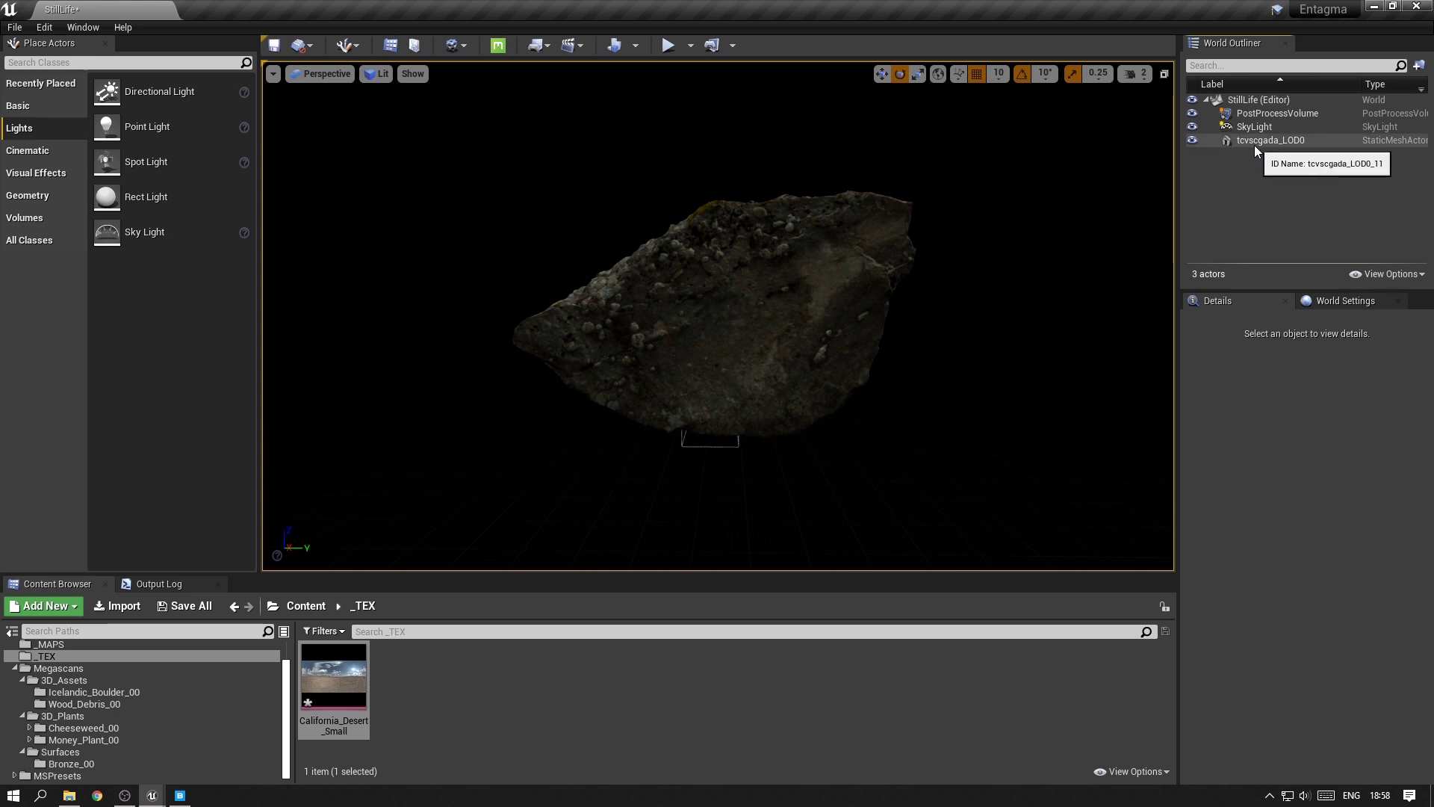
# - Rotate and move tcvscgada_LOD0 to tilt upright at location 0, -130, 430, then deselect it
pyautogui.click(1255, 143)
pyautogui.moveTo(777, 374); pyautogui.dragTo(714, 292)
pyautogui.press('w')
pyautogui.press('e')
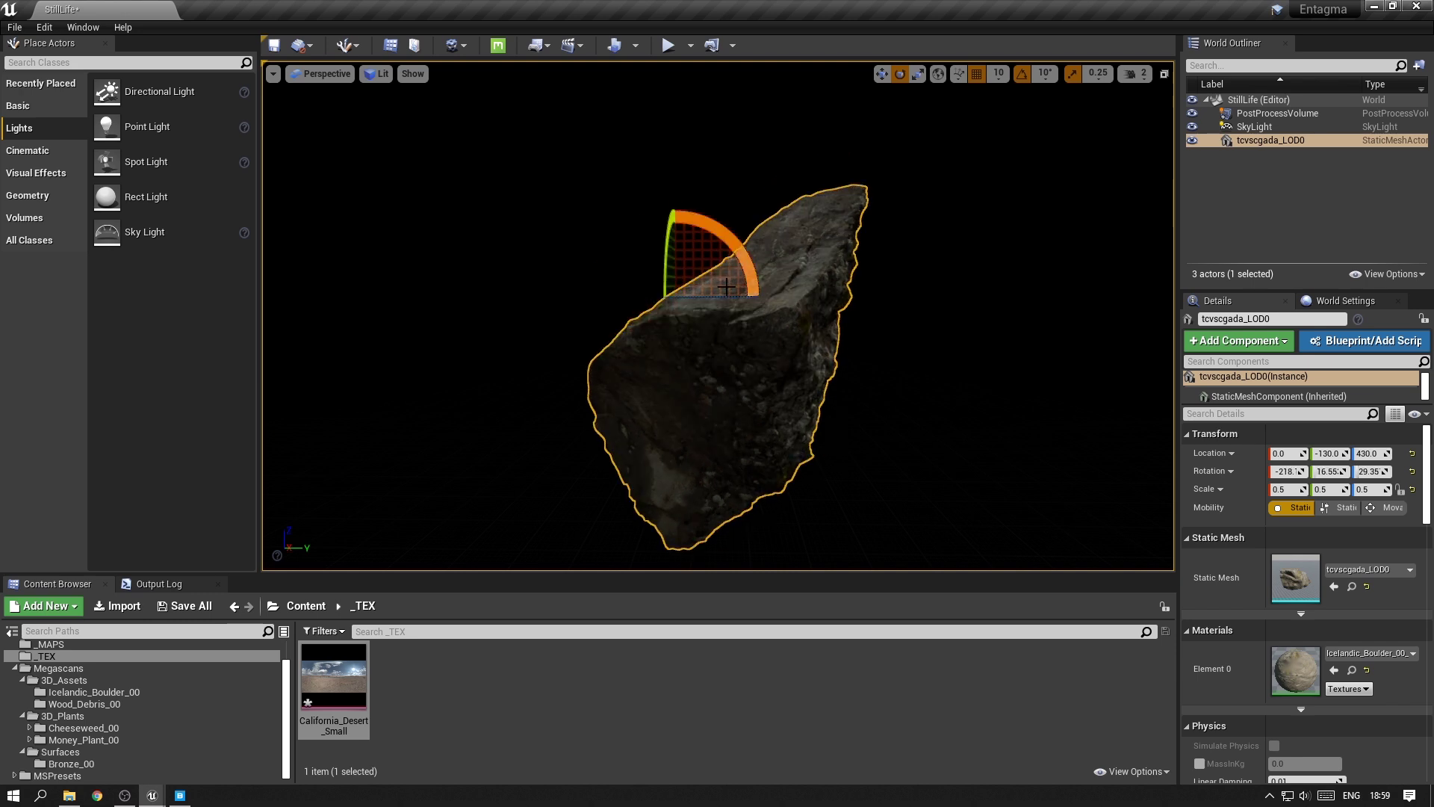
pyautogui.click(1252, 197)
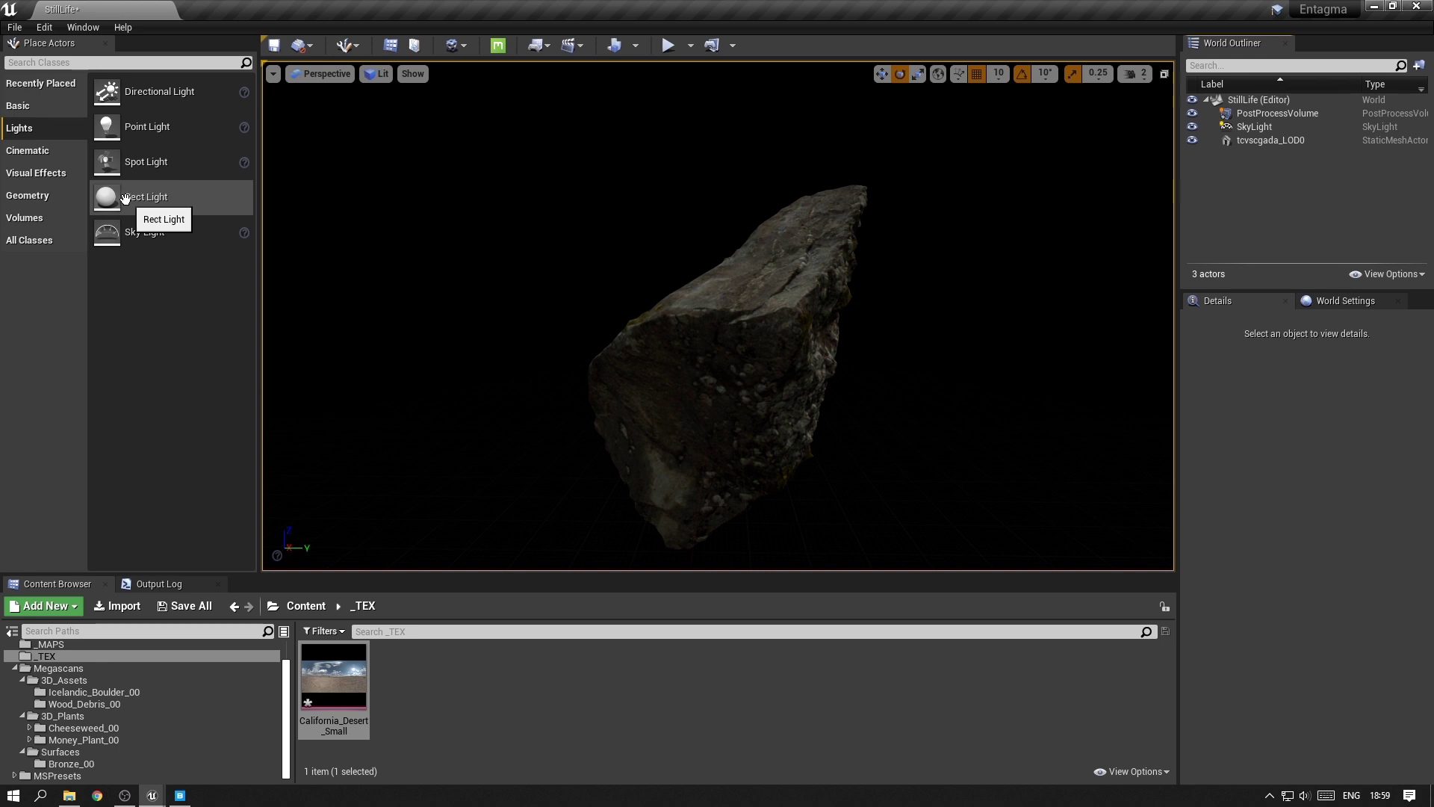
# - Drop a Rect Light onto the boulder, landing around -476.7, 63.7, 564.2
pyautogui.moveTo(107, 197); pyautogui.dragTo(729, 212)
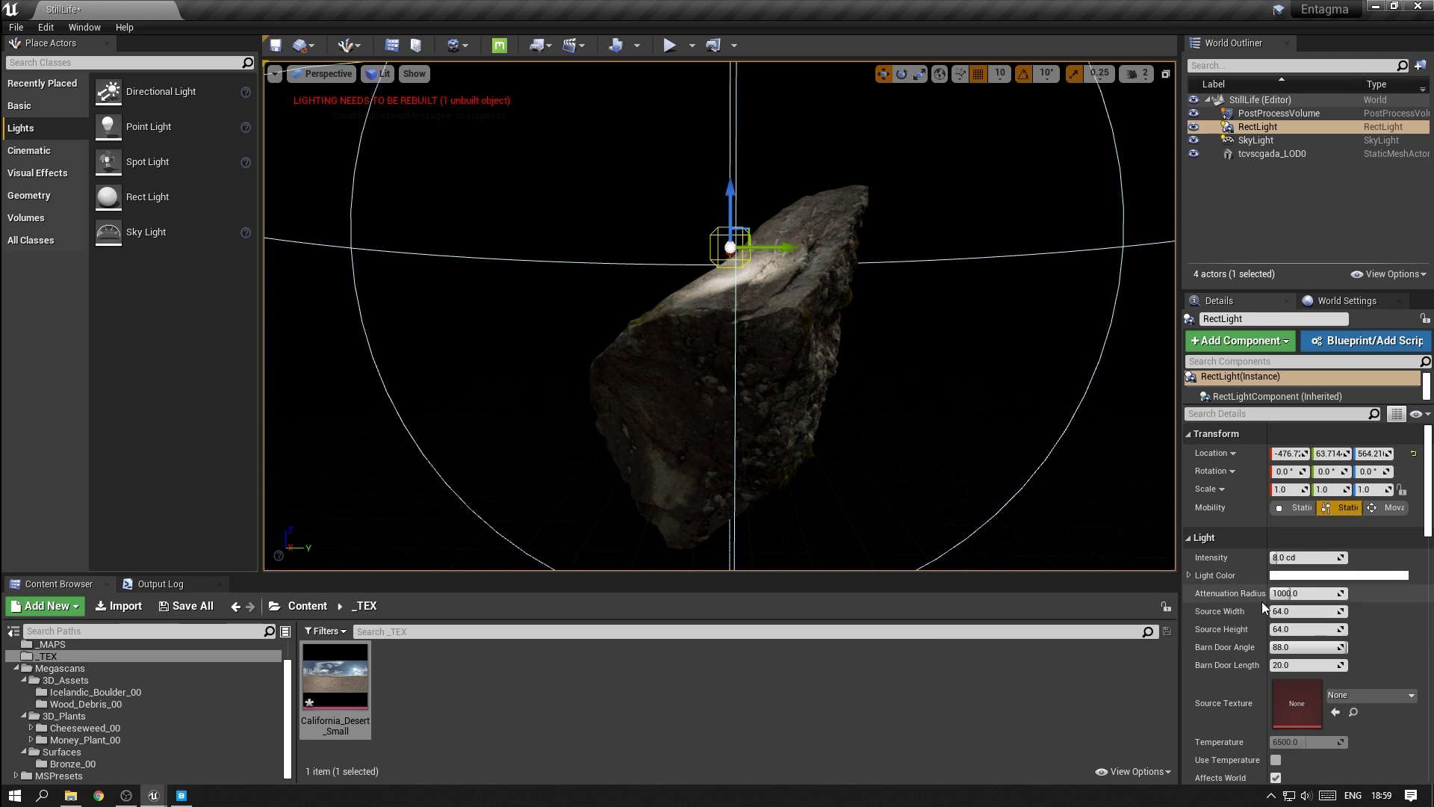
pyautogui.scroll(-1, 1214, 553)
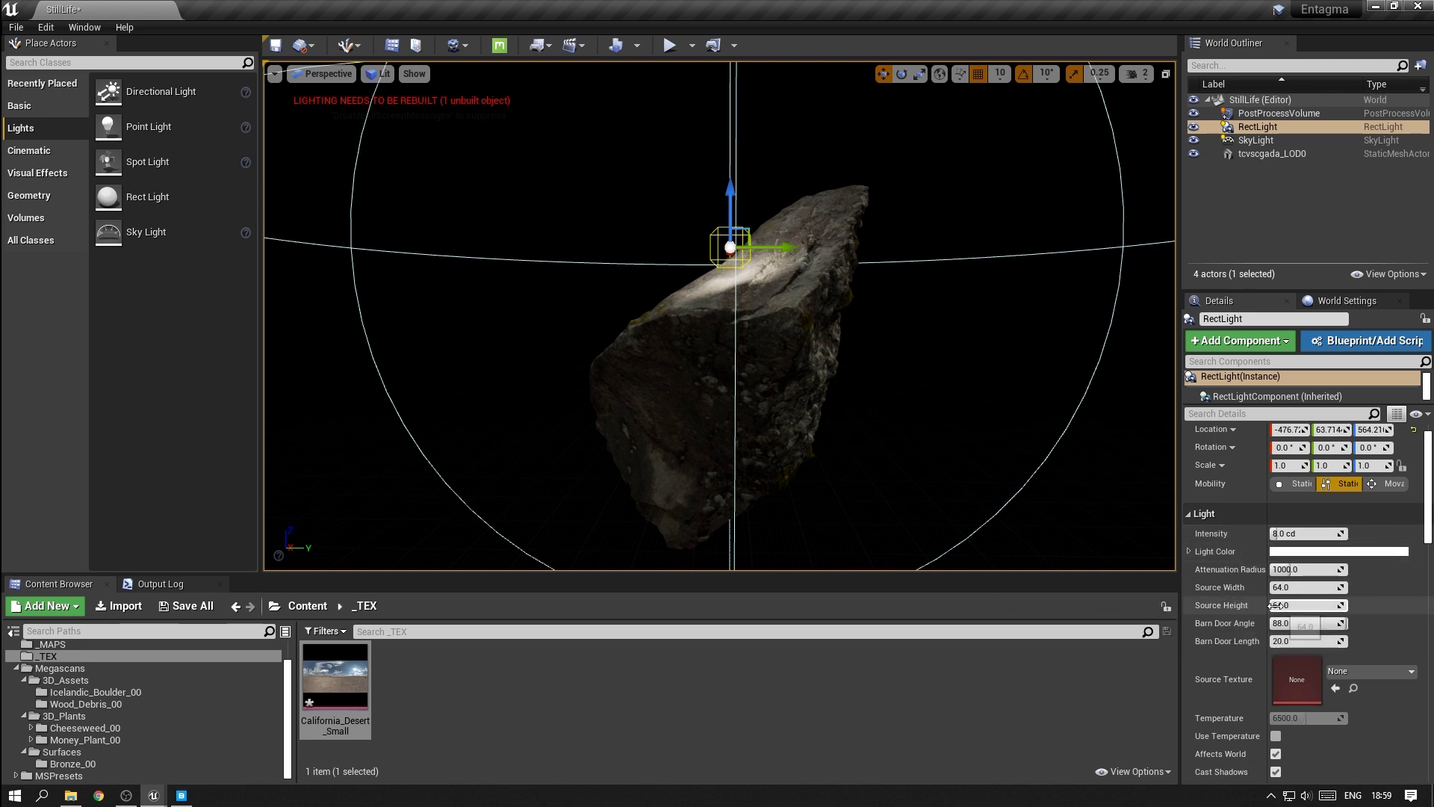
# - Set the Rect Light's Source Width to 1024 and Source Height to 512
pyautogui.click(1312, 590)
pyautogui.write('512')
pyautogui.press('Return')
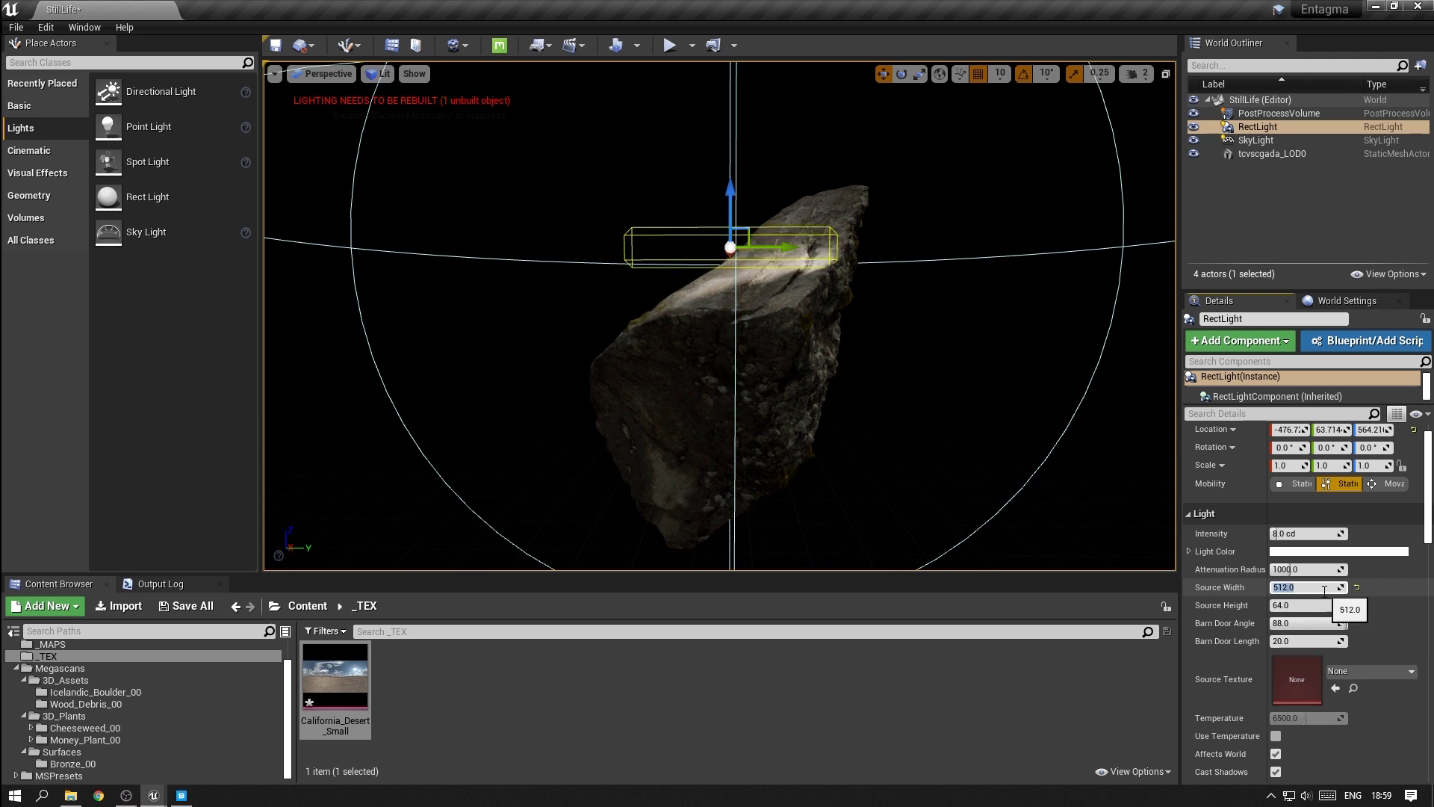
pyautogui.click(1293, 602)
pyautogui.write('1024')
pyautogui.press('Return')
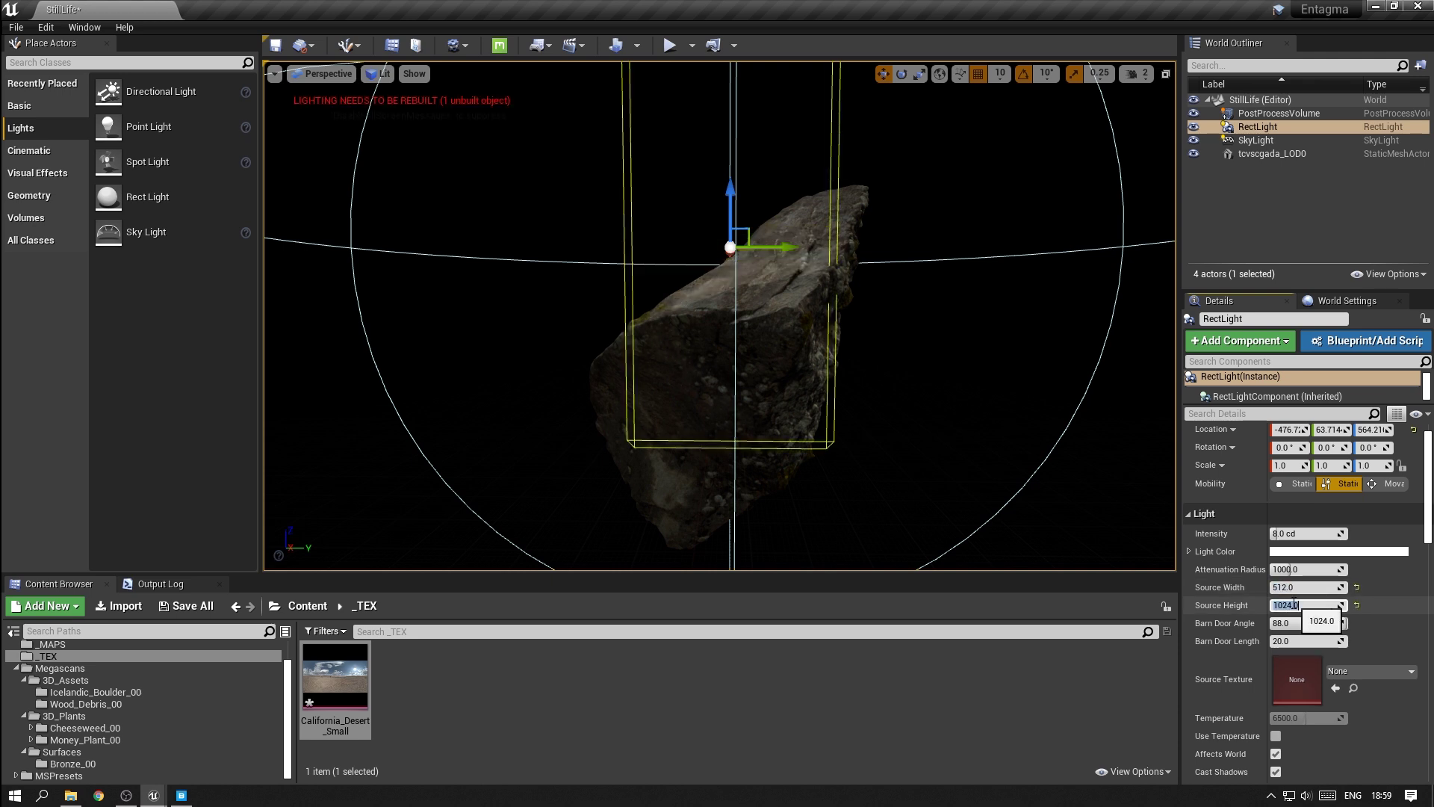
pyautogui.click(1303, 589)
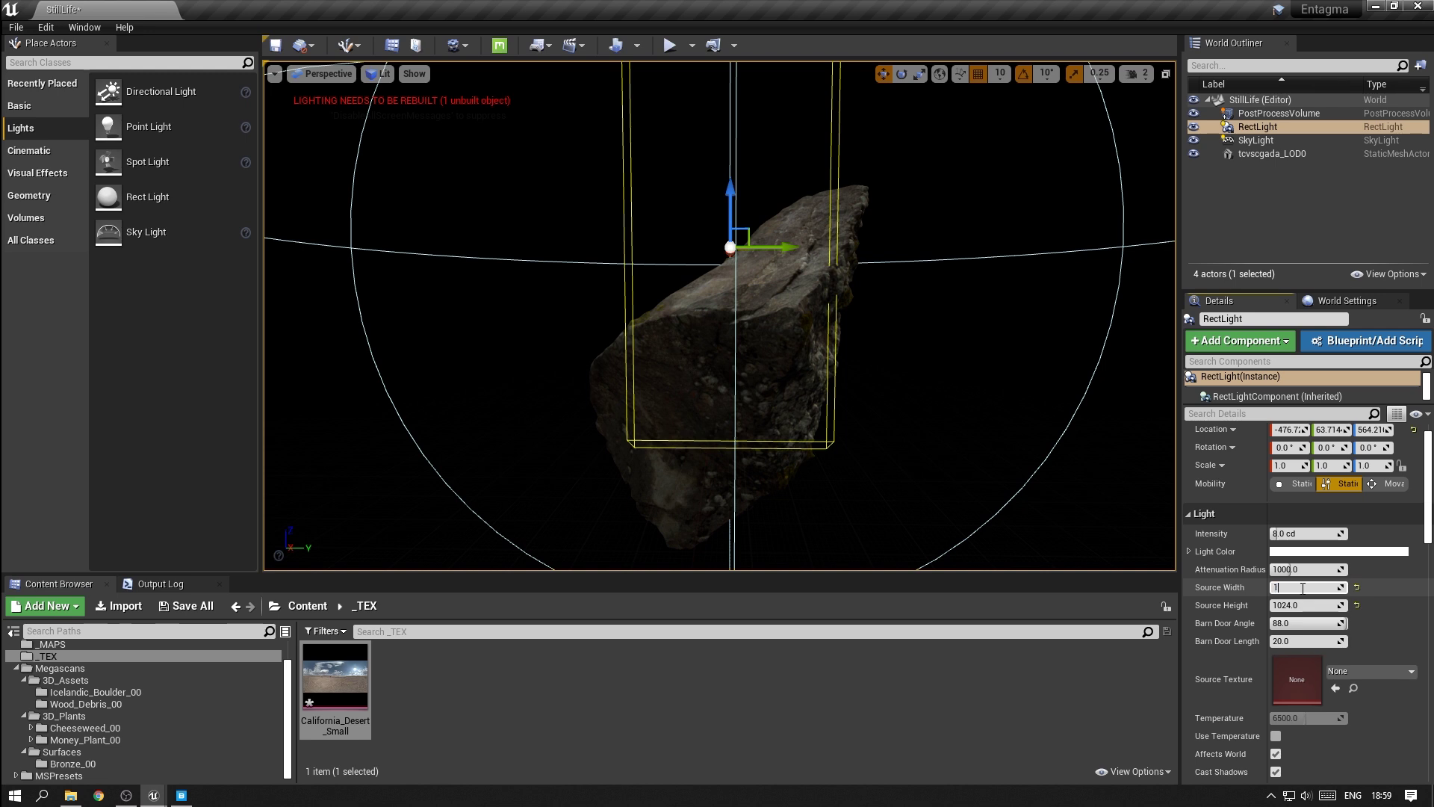
pyautogui.press('Return')
pyautogui.click(1303, 605)
pyautogui.write('512')
pyautogui.press('Return')
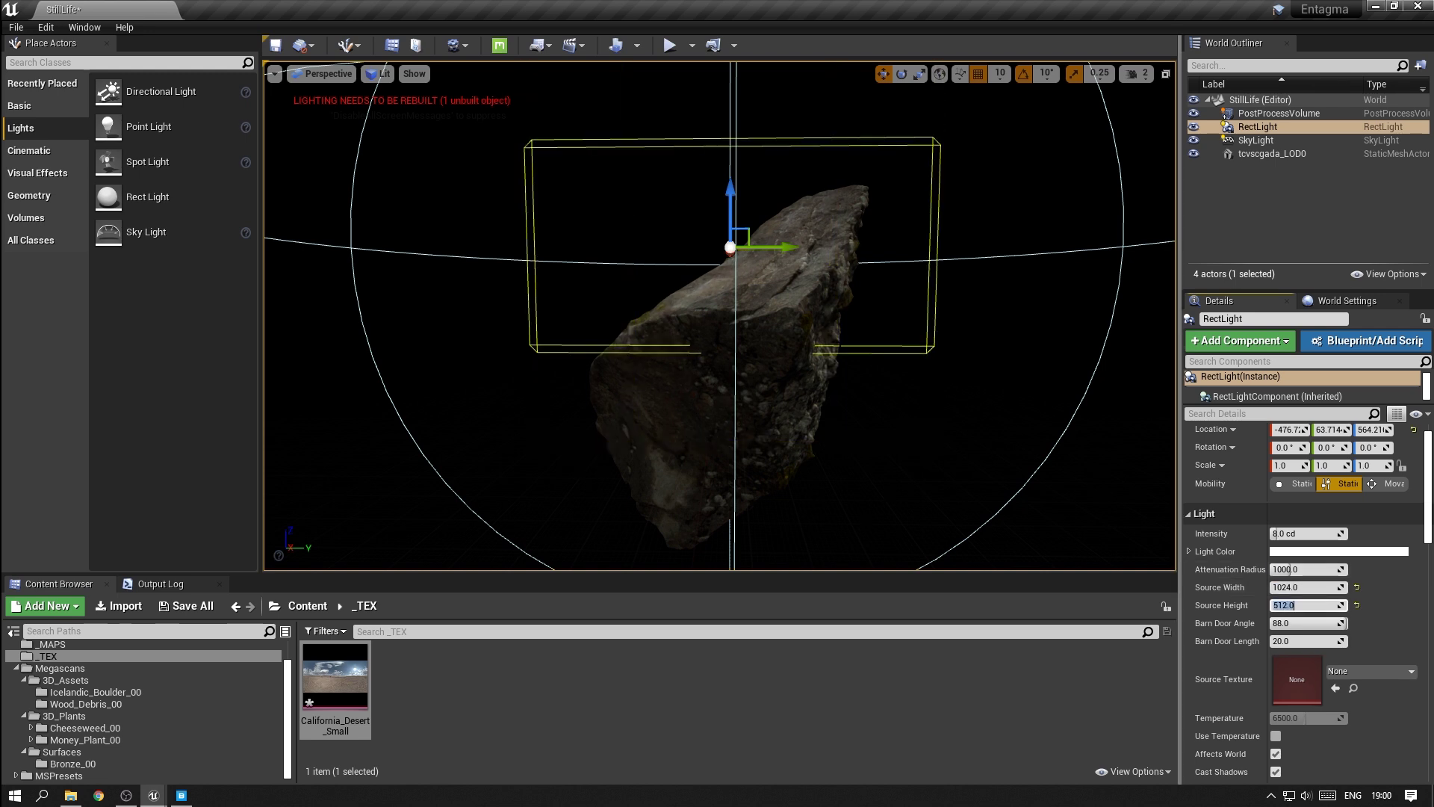
pyautogui.moveTo(908, 432); pyautogui.dragTo(526, 276)
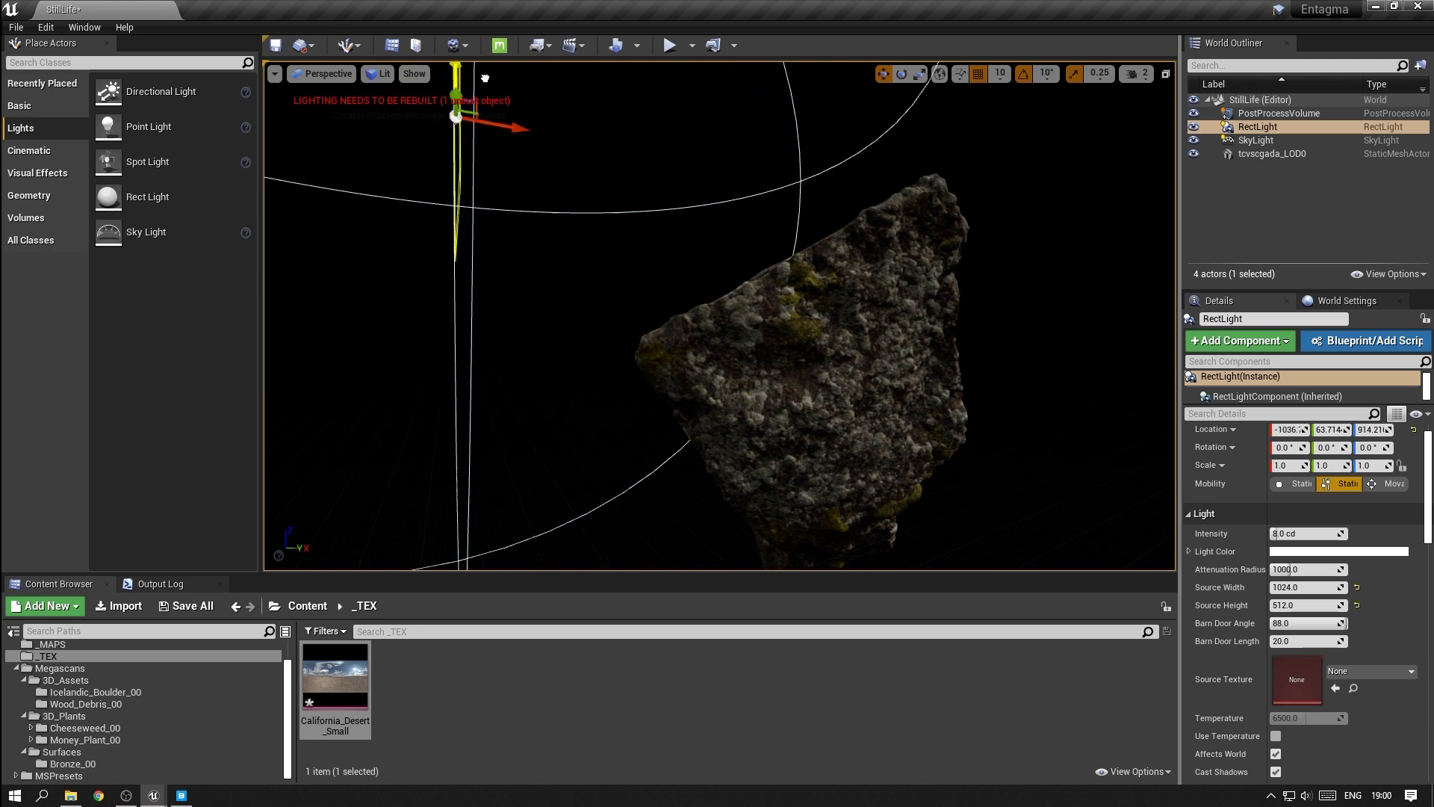
# - Tilt the Rect Light -30 degrees on Y and raise it to about -1206, 63.7, 1234.2
pyautogui.press('f')
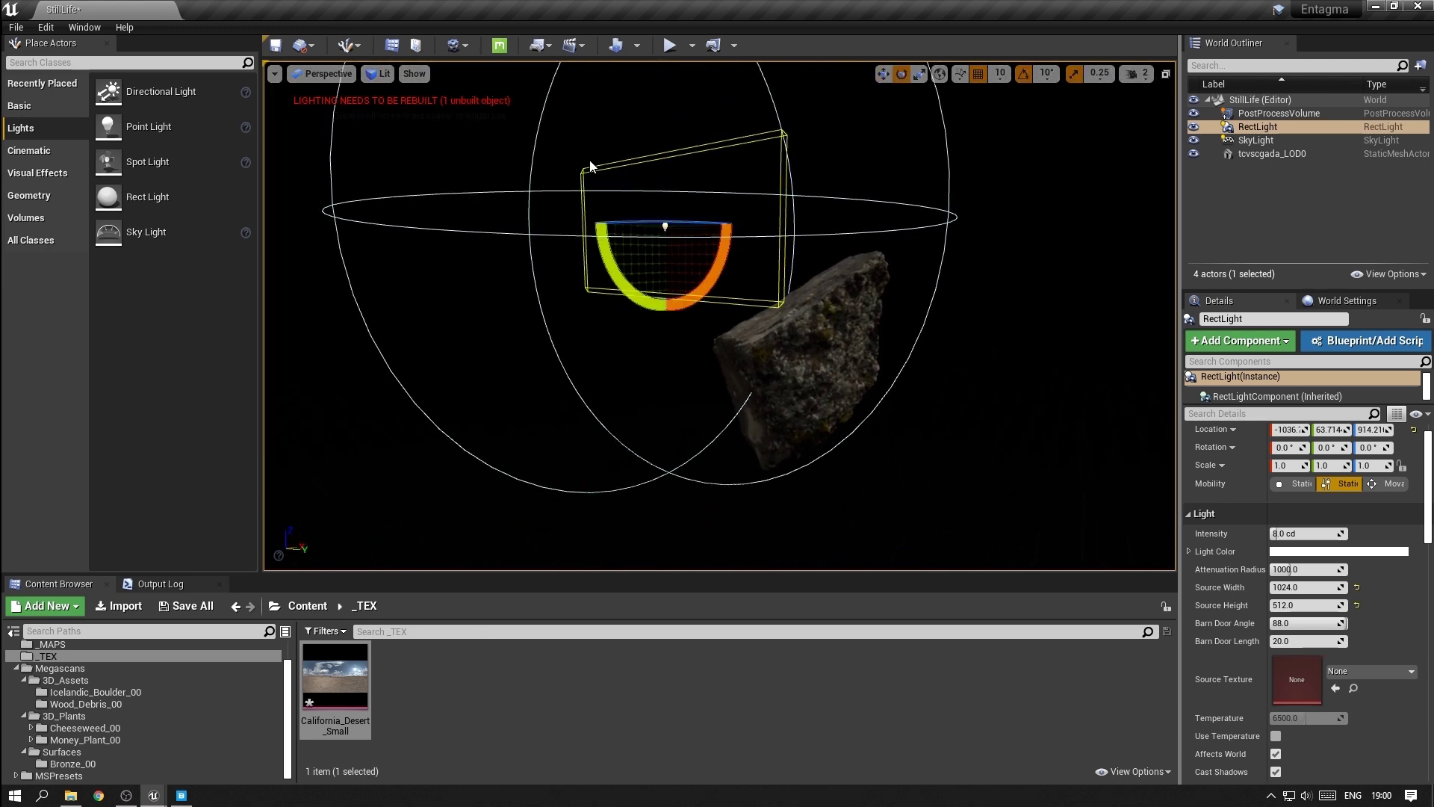
pyautogui.moveTo(605, 258); pyautogui.dragTo(625, 268)
pyautogui.press('w')
pyautogui.moveTo(625, 268); pyautogui.dragTo(780, 155, button='right')
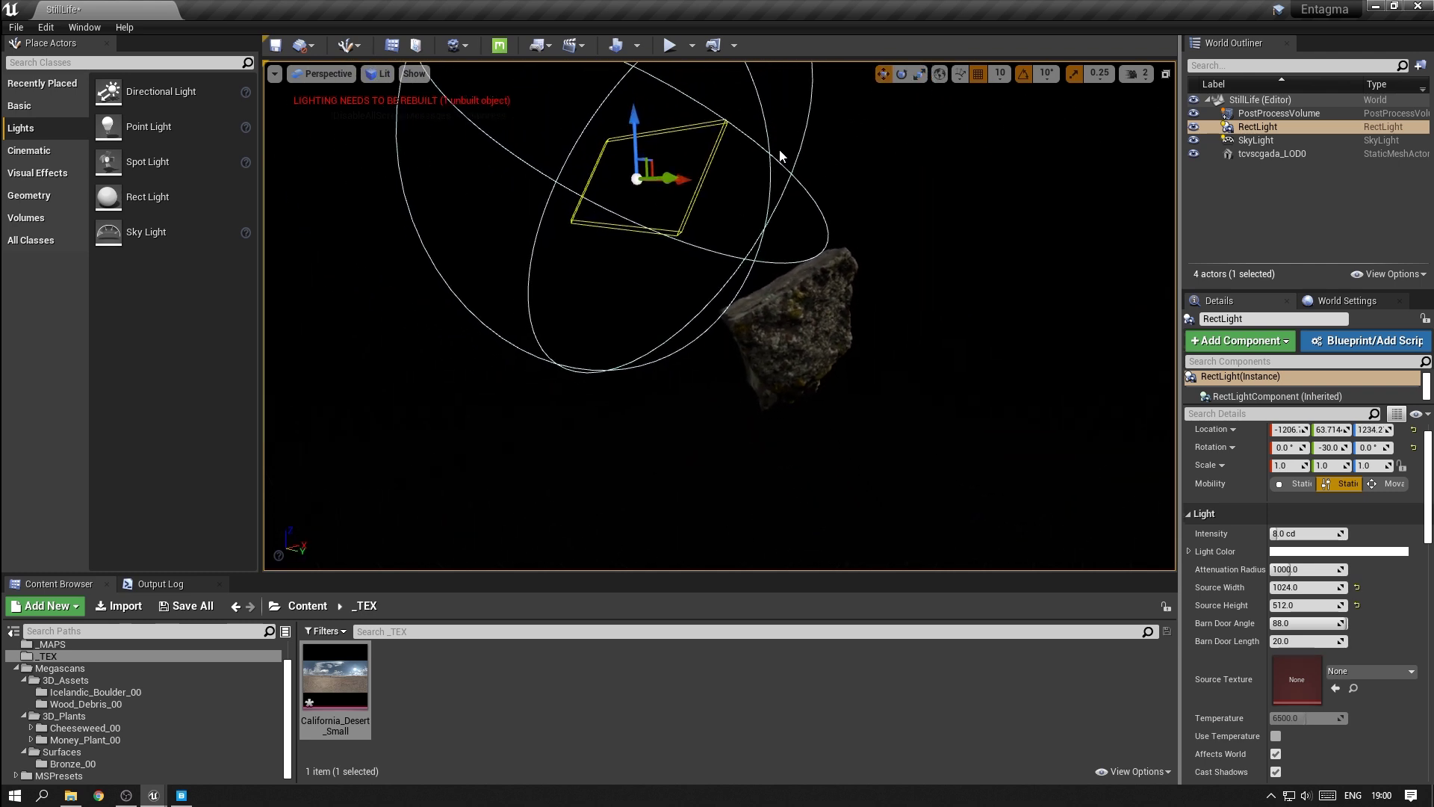
pyautogui.moveTo(702, 272); pyautogui.dragTo(703, 272, button='right')
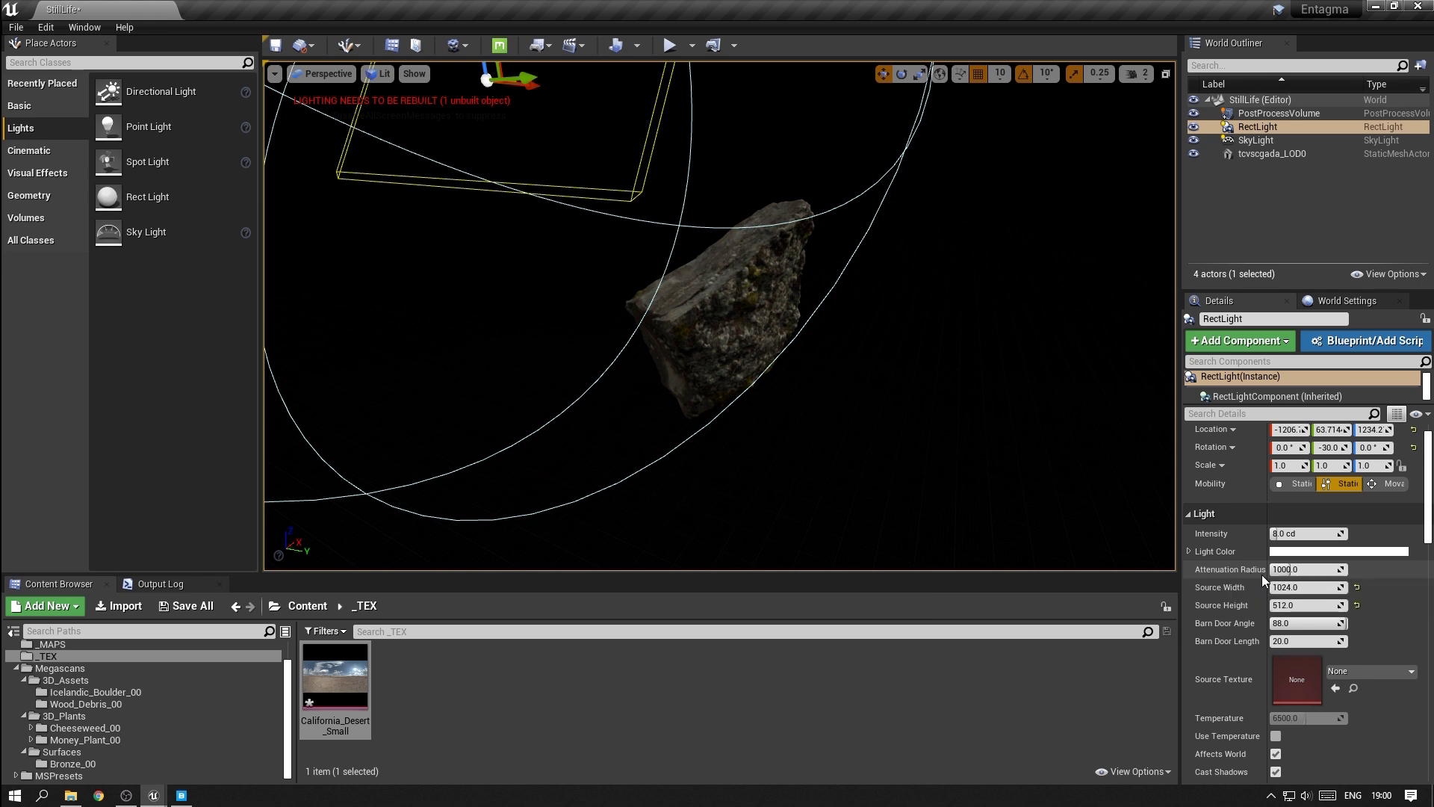
pyautogui.moveTo(762, 239); pyautogui.dragTo(762, 240, button='right')
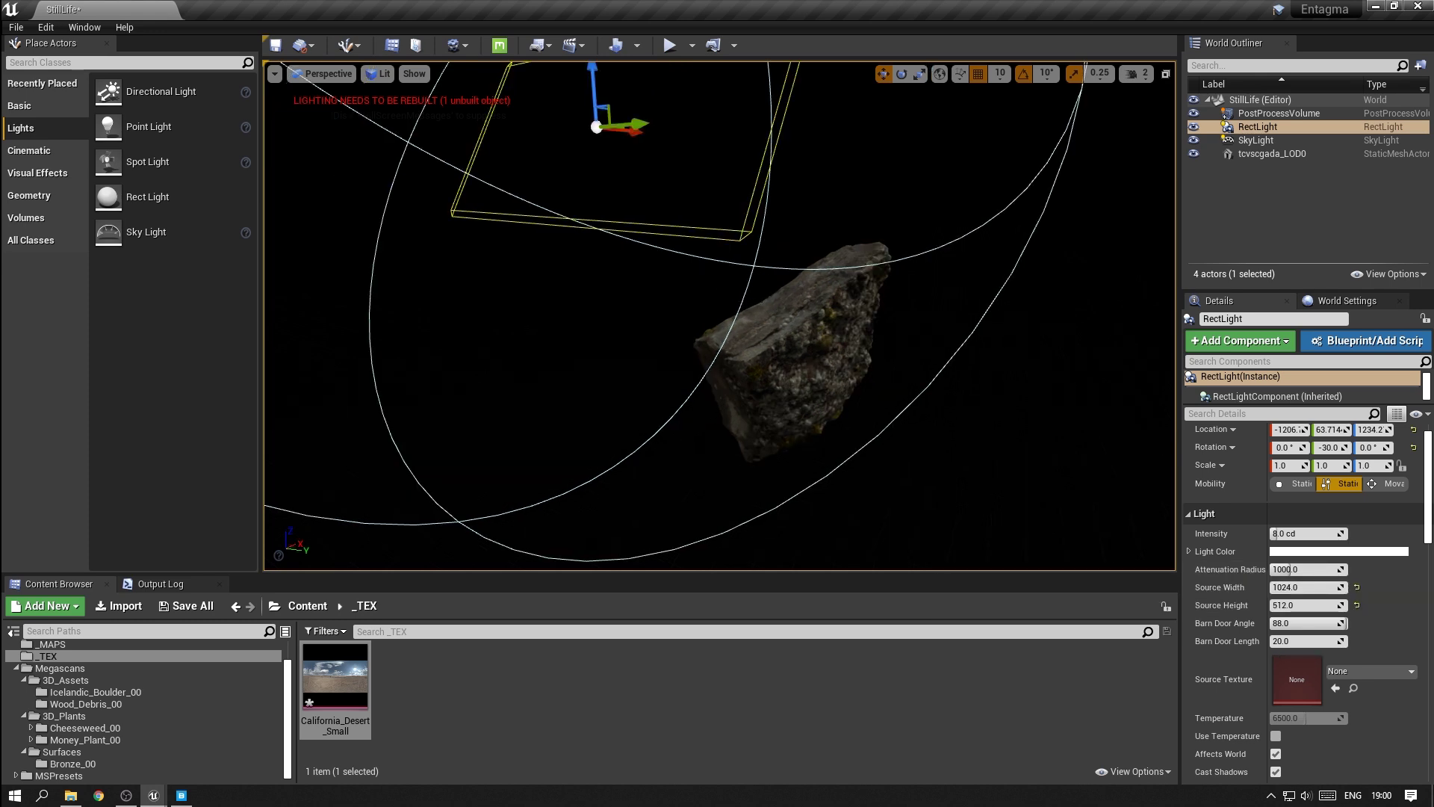
# - Set the Rect Light's Attenuation Radius to 2500 and Intensity to 400 cd
pyautogui.click(1296, 570)
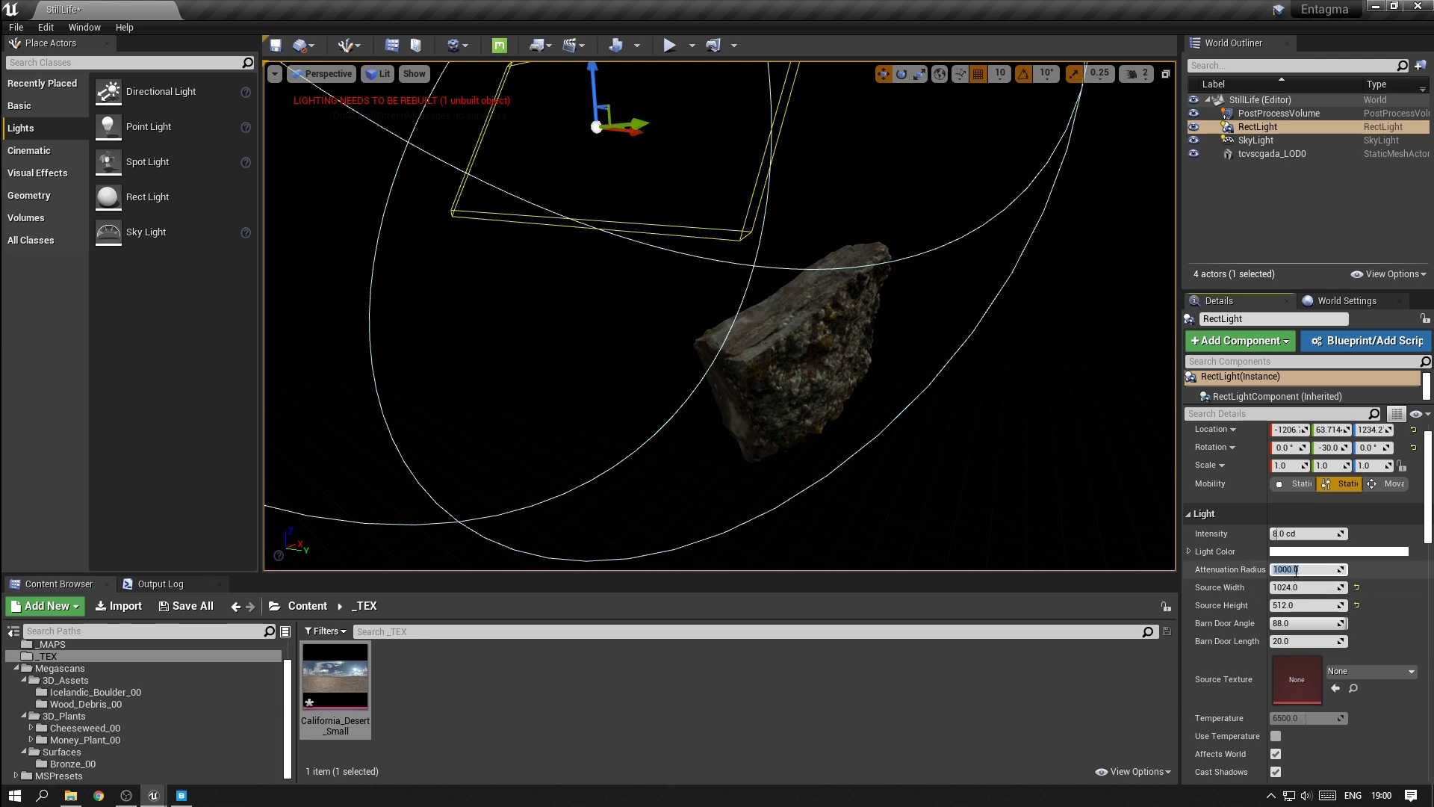
pyautogui.write('2500')
pyautogui.press('Return')
pyautogui.click(1296, 534)
pyautogui.write('40')
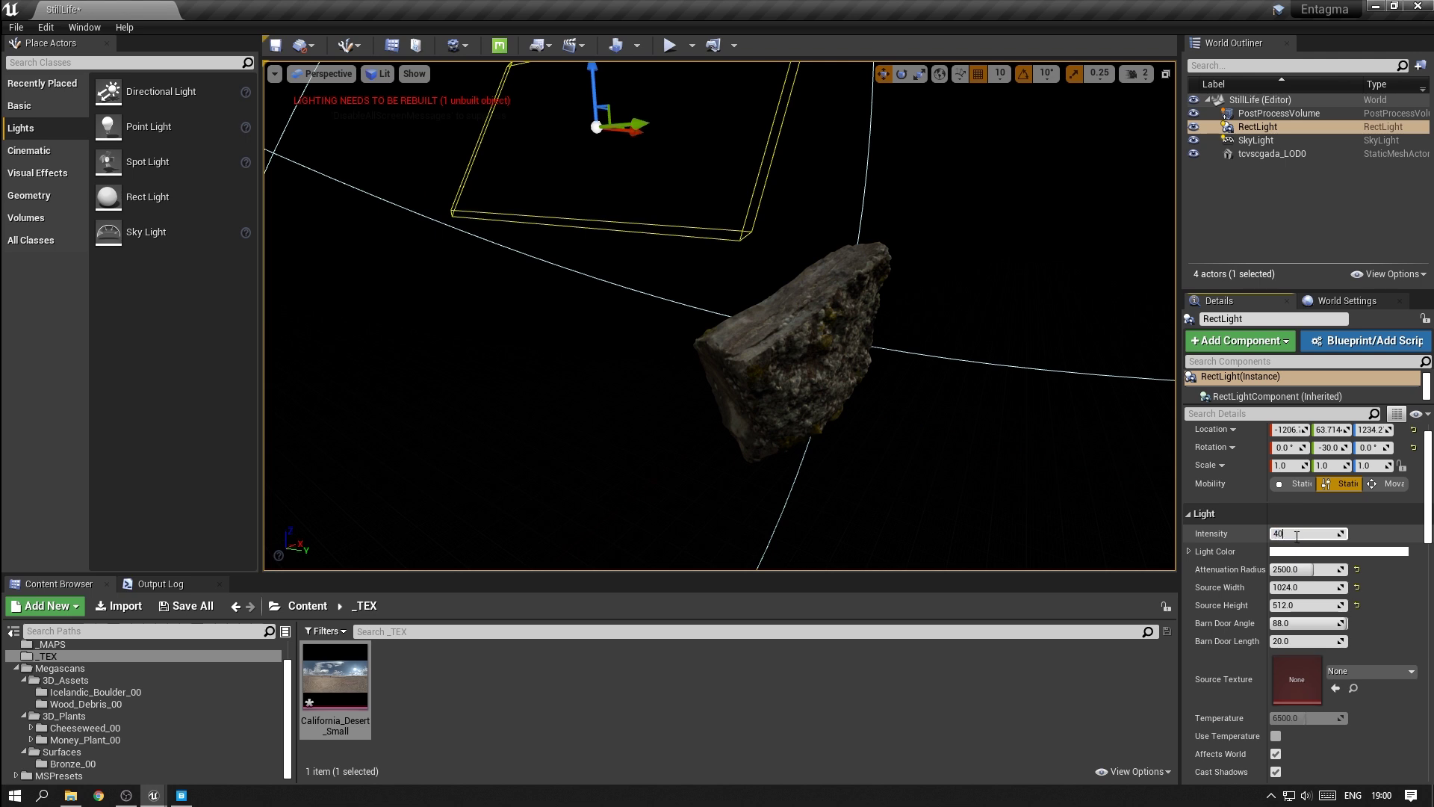
pyautogui.write('0')
pyautogui.press('Return')
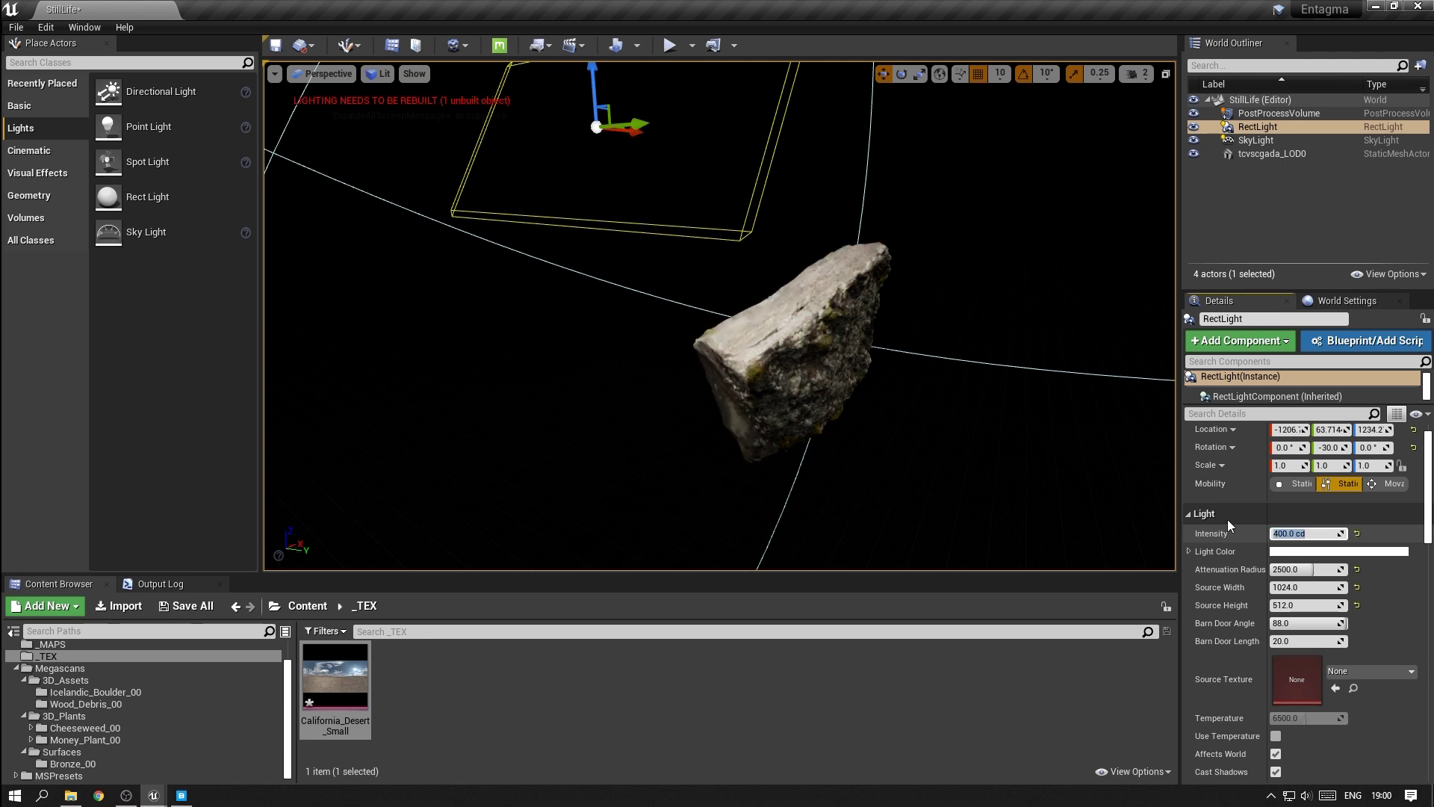
pyautogui.click(1277, 535)
pyautogui.moveTo(717, 313); pyautogui.dragTo(780, 278, button='right')
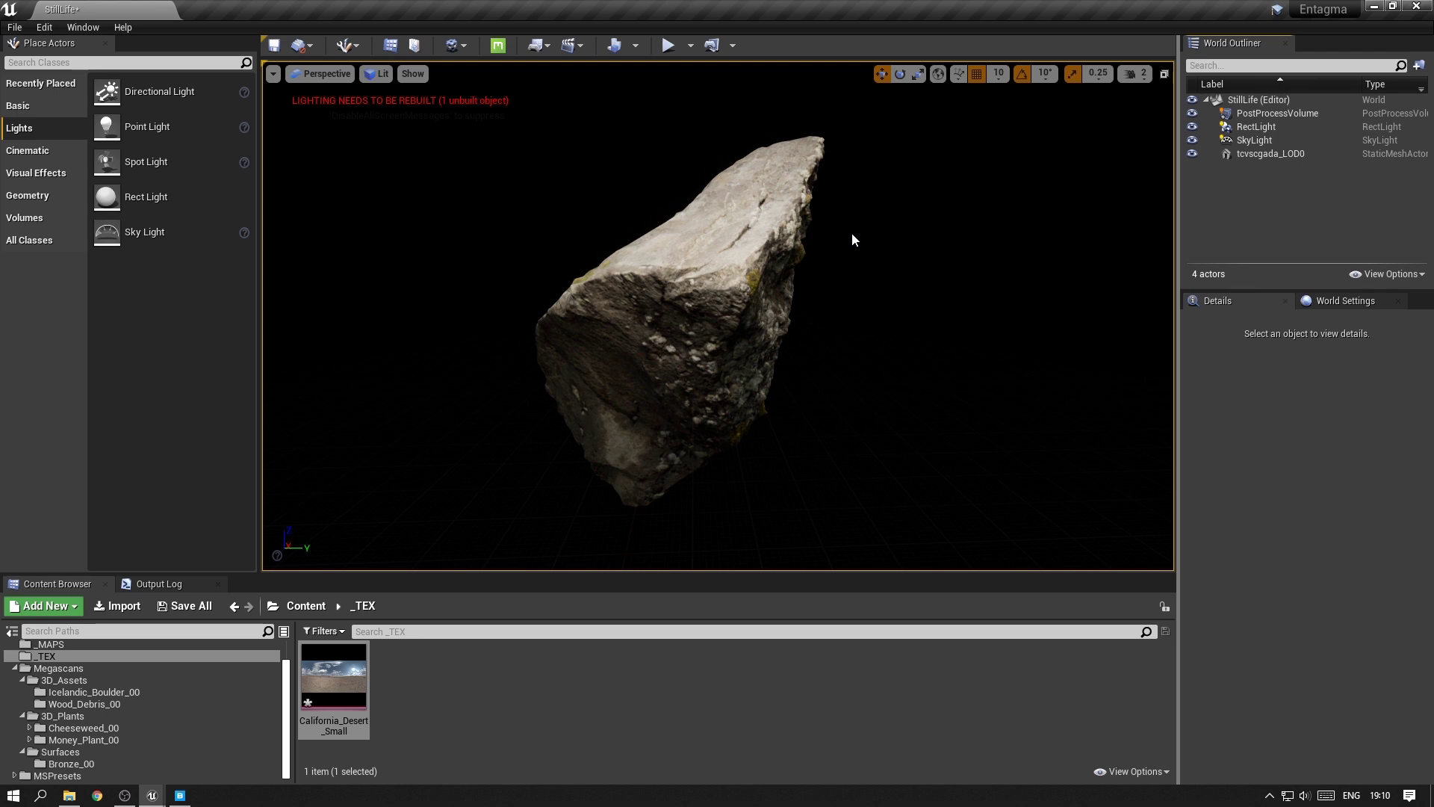
# - Select RectLight in the World Outliner and set its Transform Mobility to Movable
pyautogui.click(1255, 127)
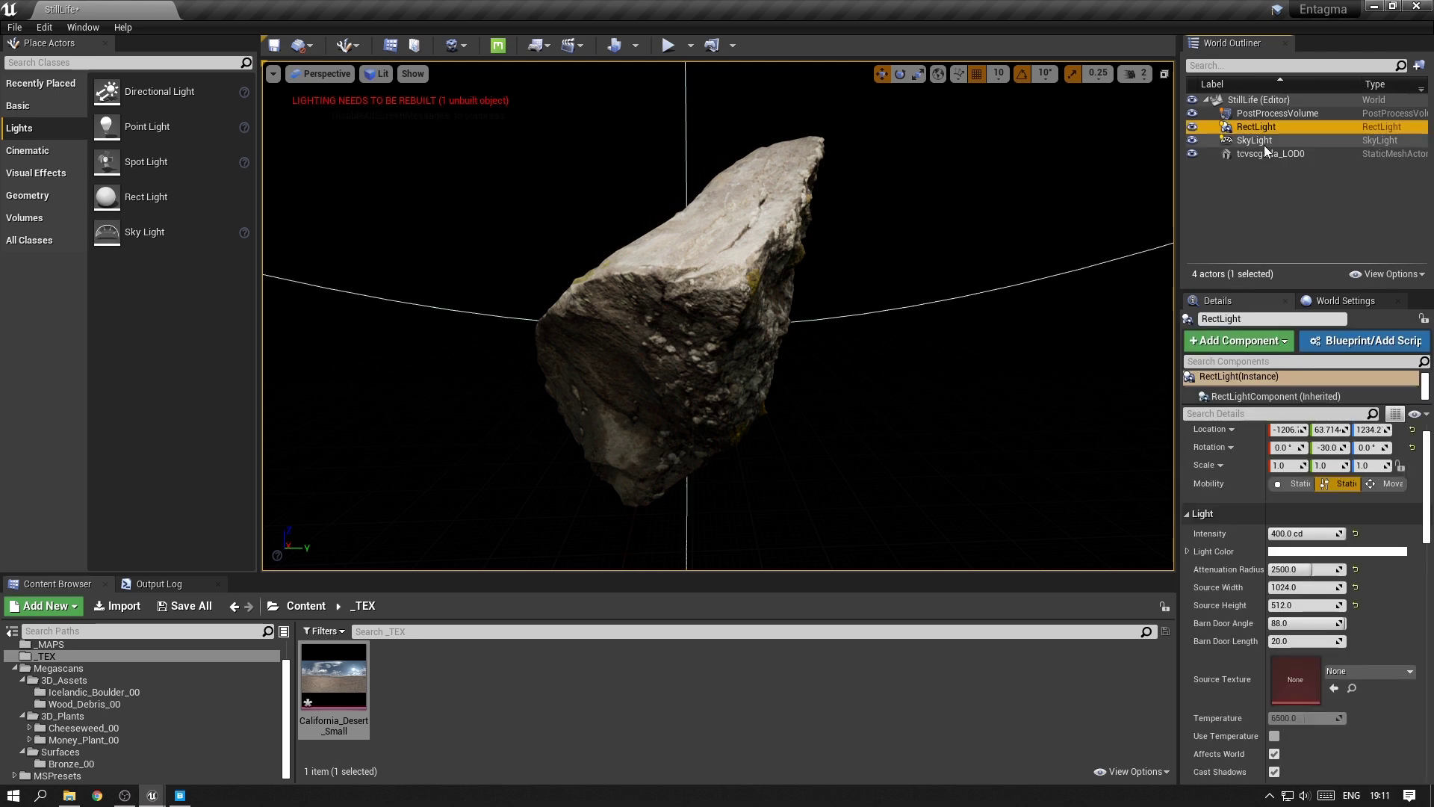
pyautogui.moveTo(1234, 485)
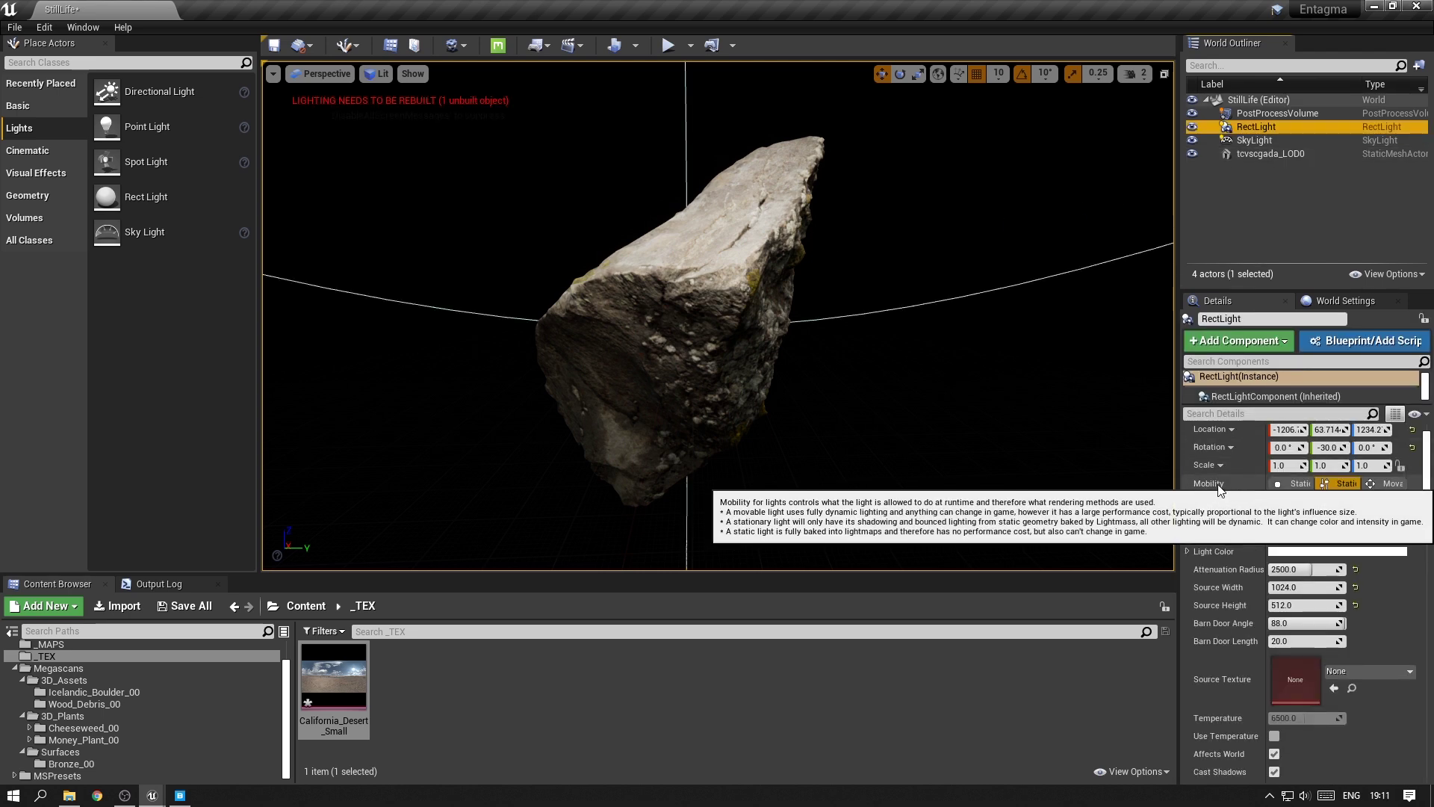
pyautogui.click(1294, 484)
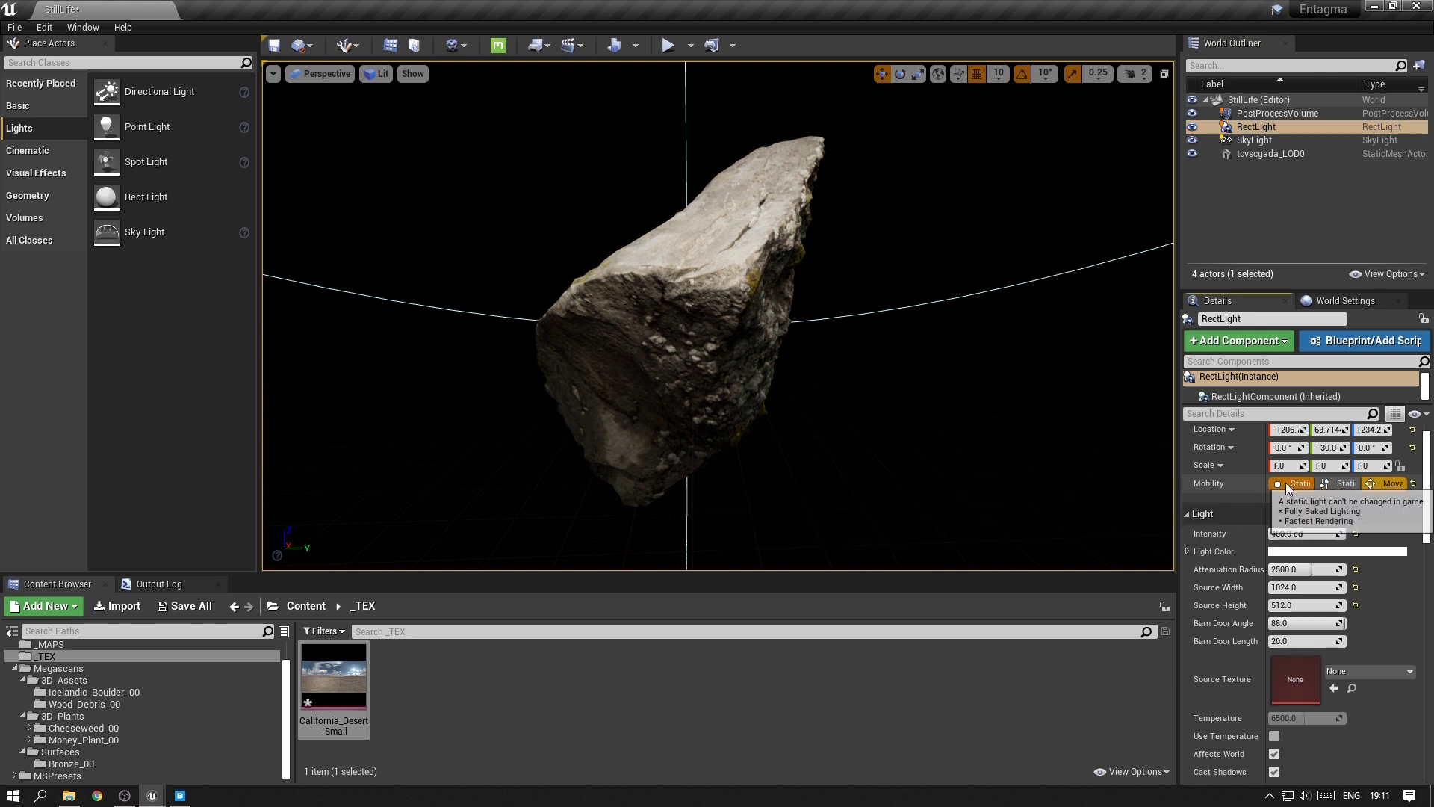
pyautogui.click(1385, 483)
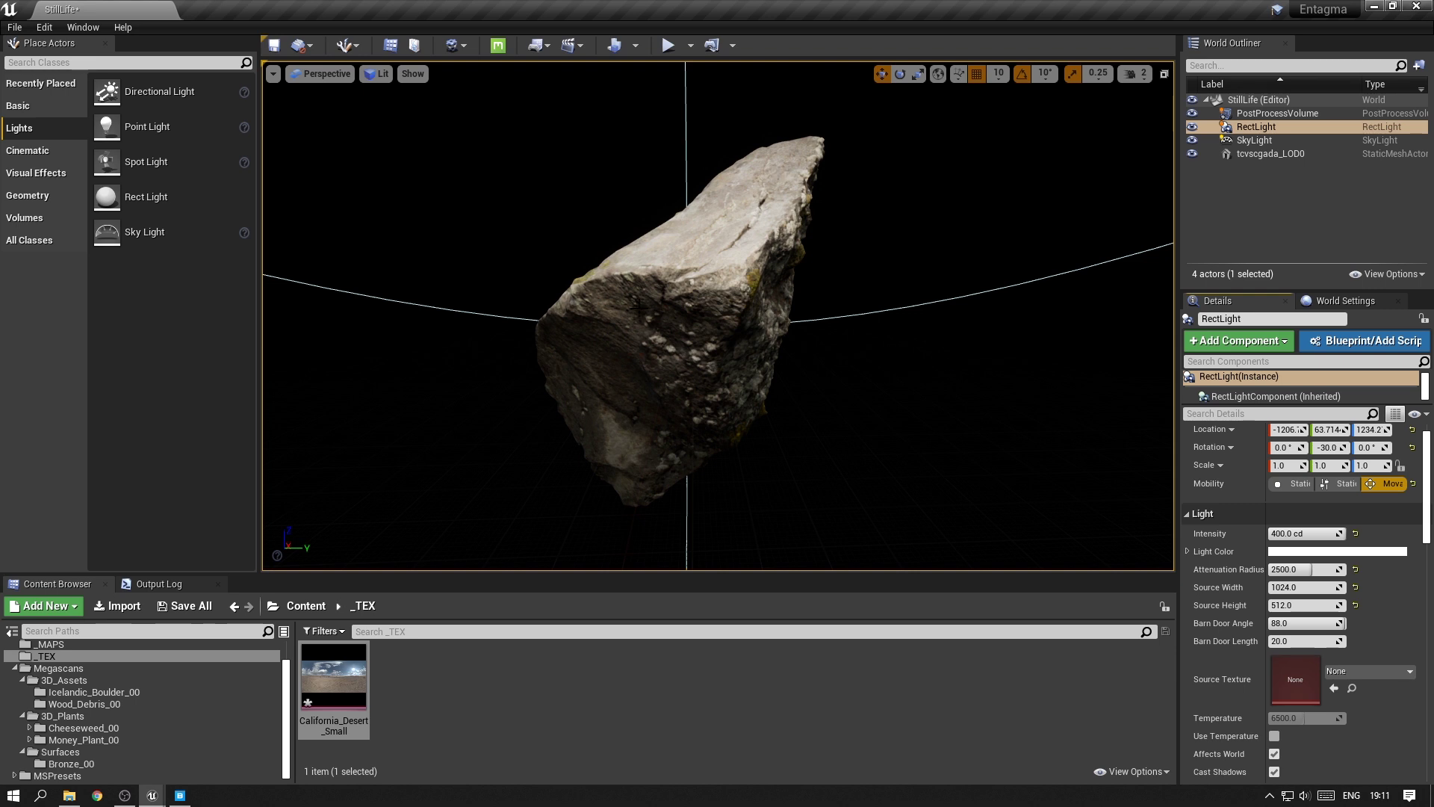
pyautogui.click(1332, 486)
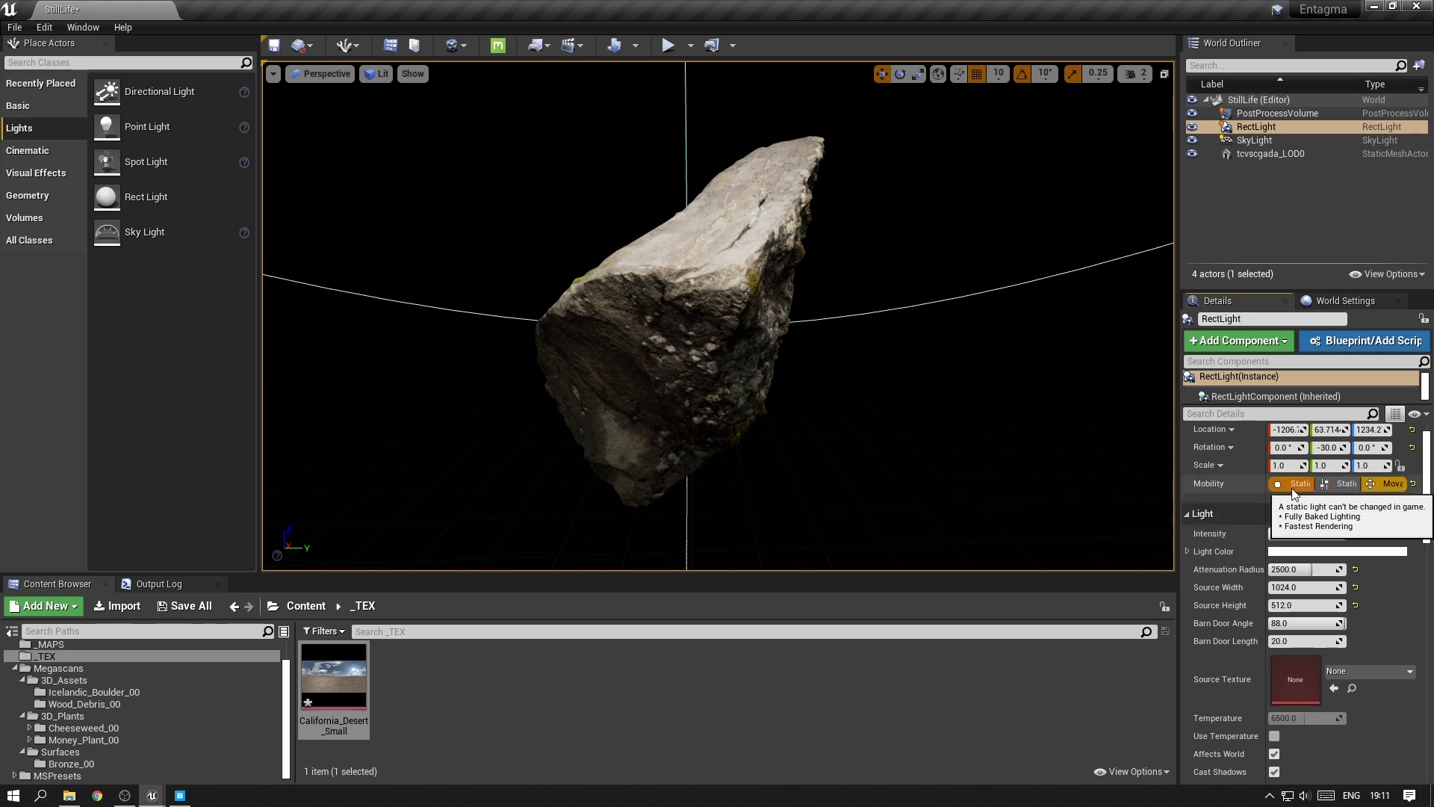
pyautogui.click(1385, 485)
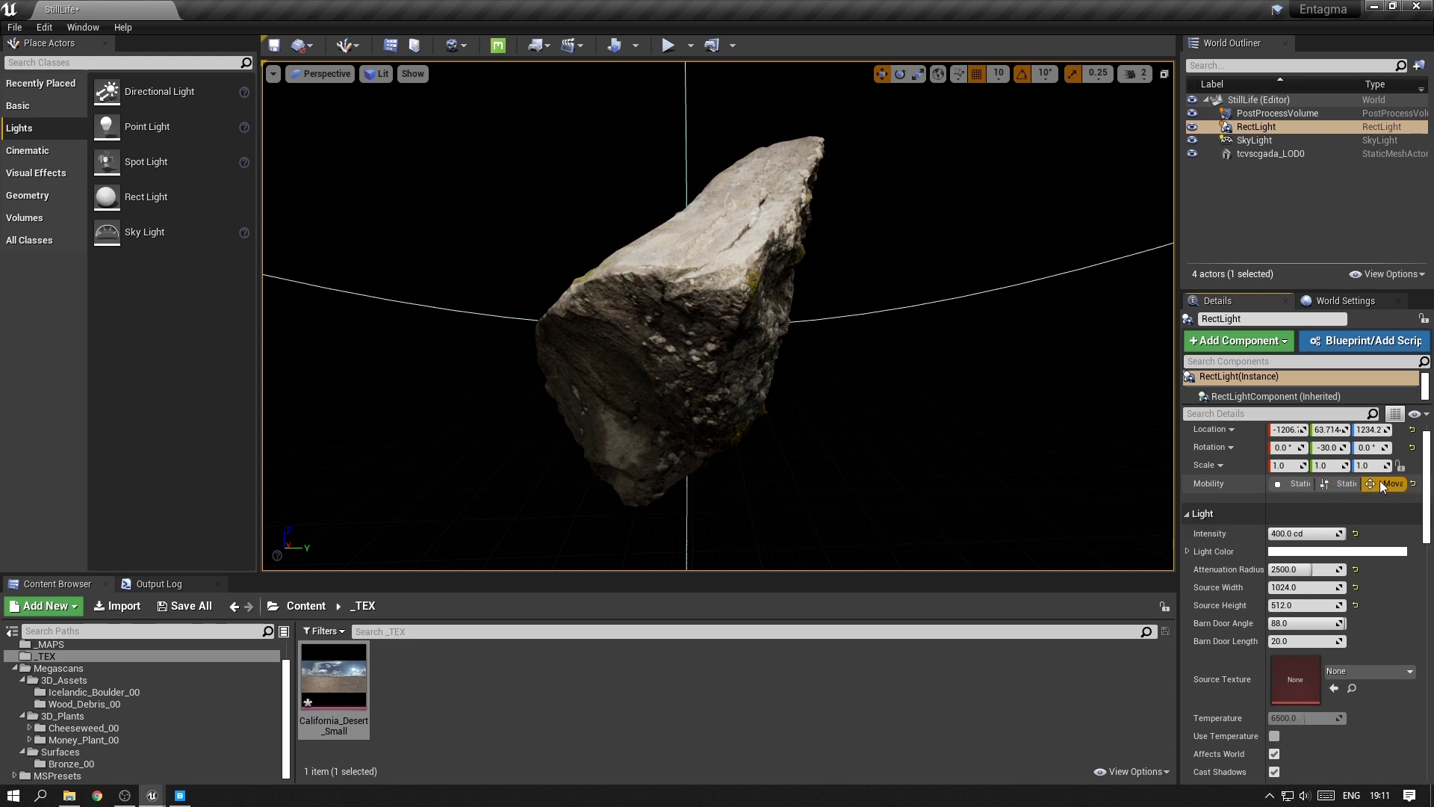